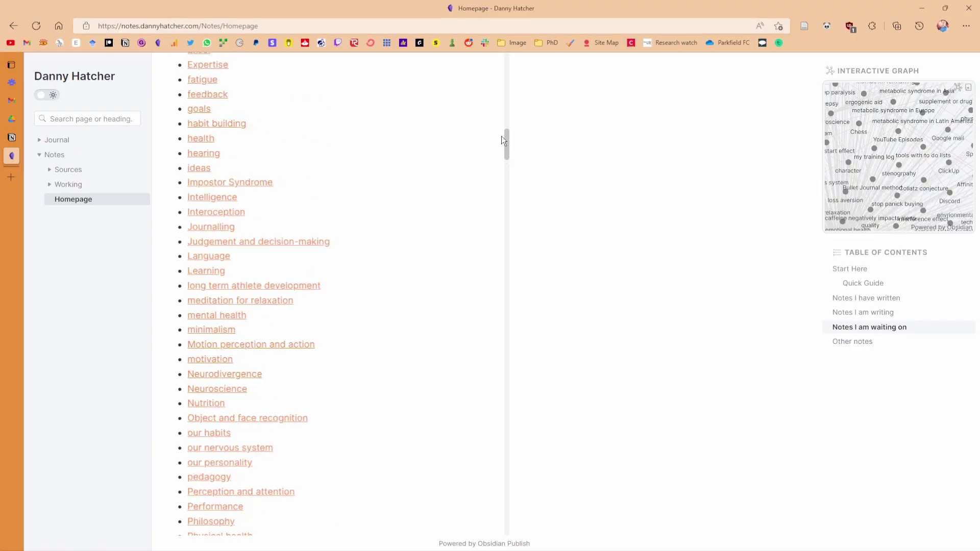
Step: Open 'Approaches to human cognition' from 'Notes I have written' and follow the 'long-term memory' link to the Memory note
left_click_drag(501, 136, 507, 85)
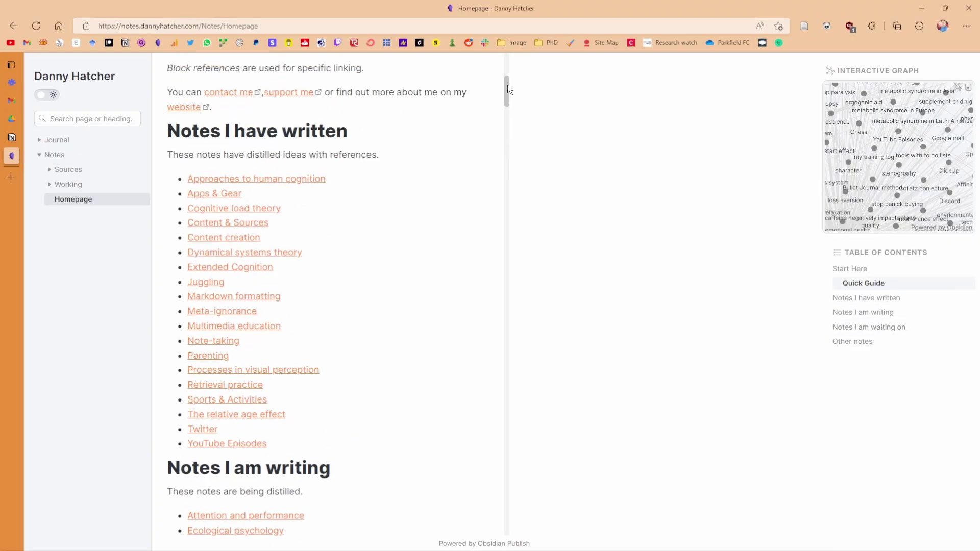
left_click(299, 180)
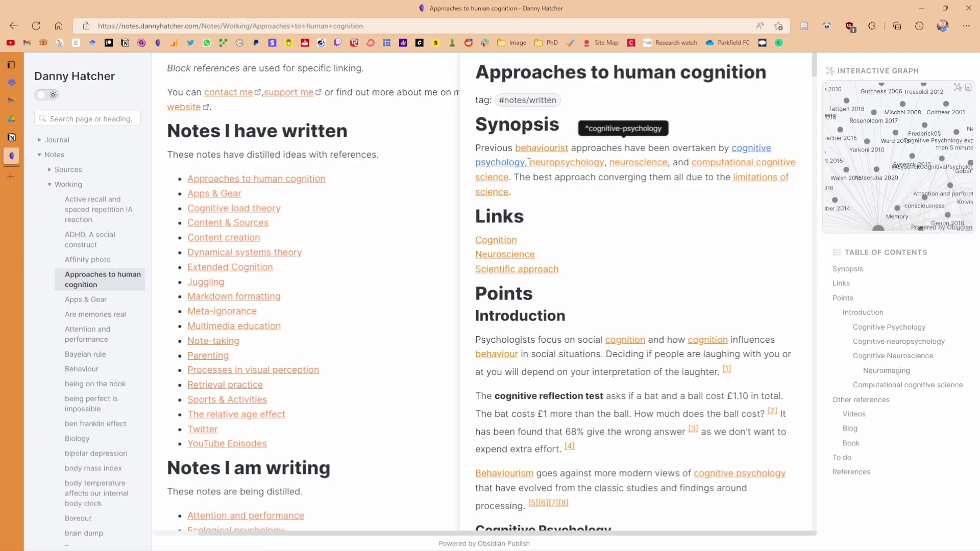
scroll(661, 281, "down", 15)
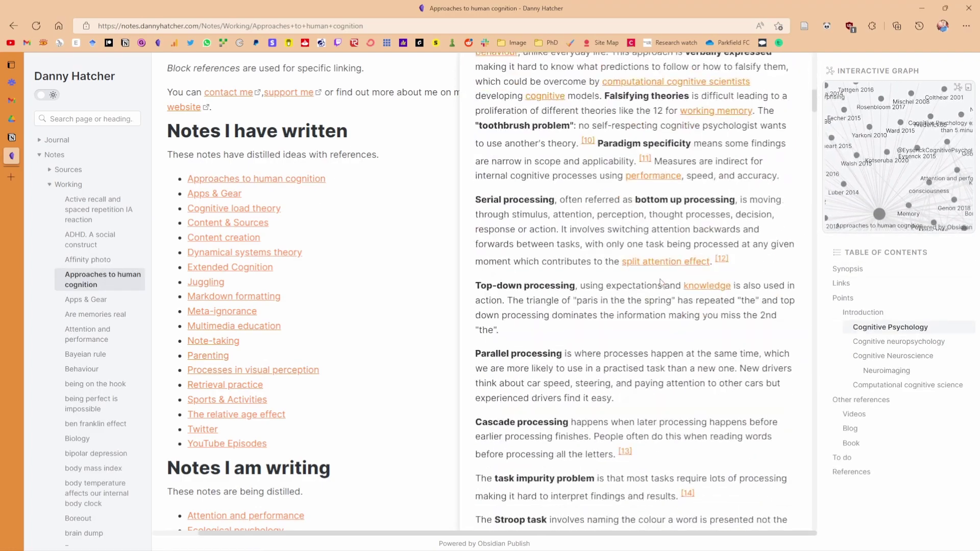
left_click(661, 280)
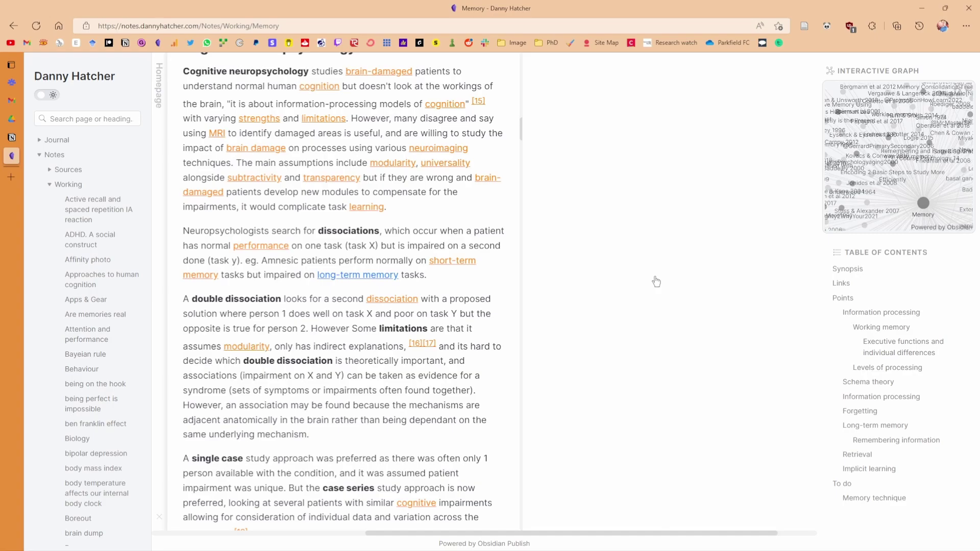
scroll(658, 281, "down", 15)
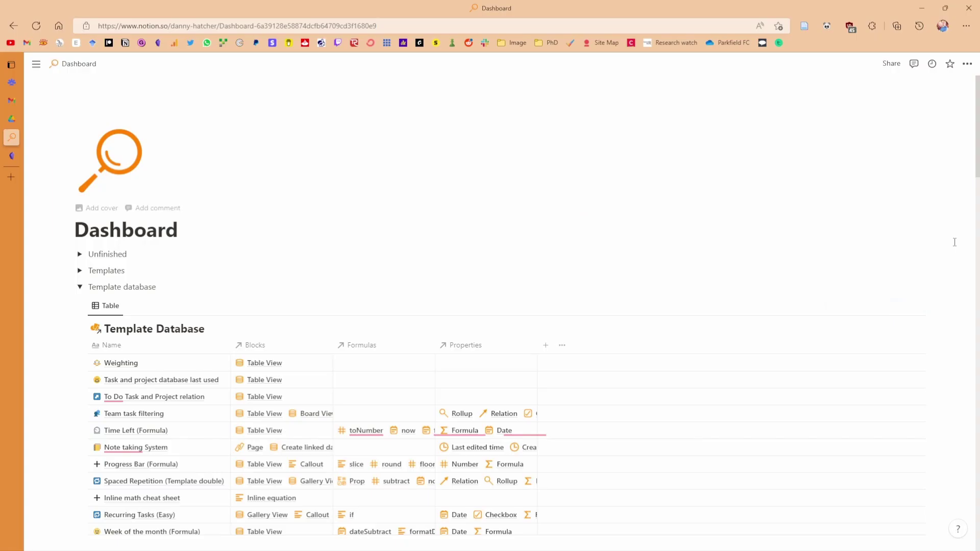
scroll(951, 242, "down", 15)
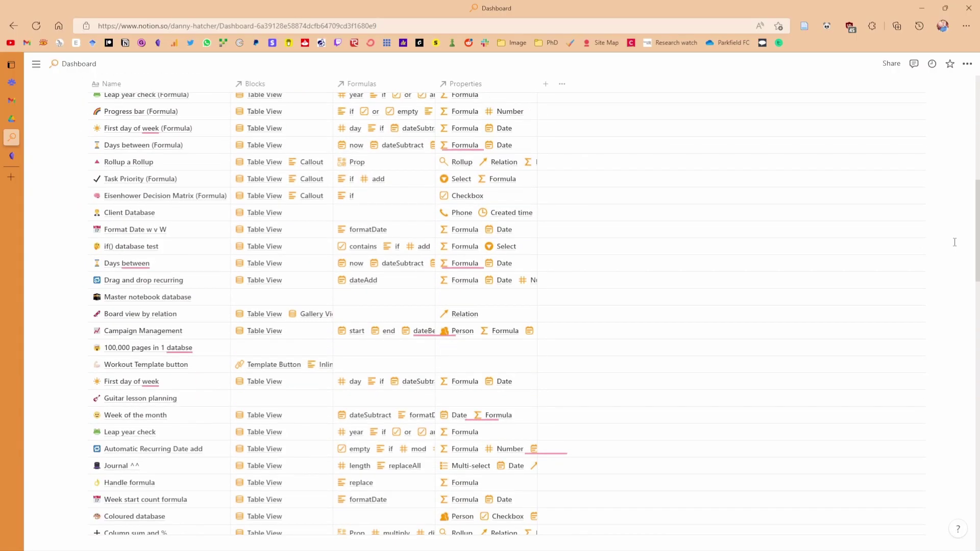
scroll(951, 242, "down", 3)
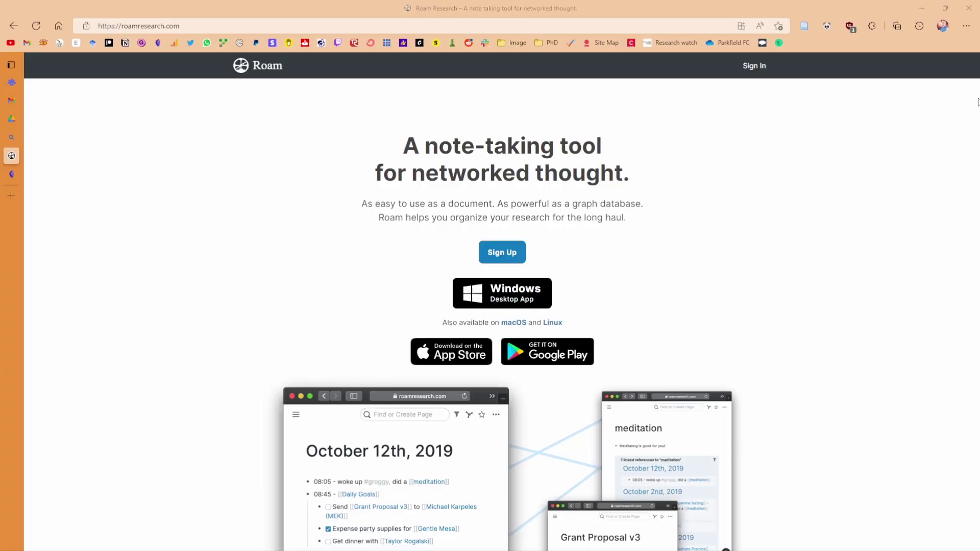
scroll(971, 104, "down", 15)
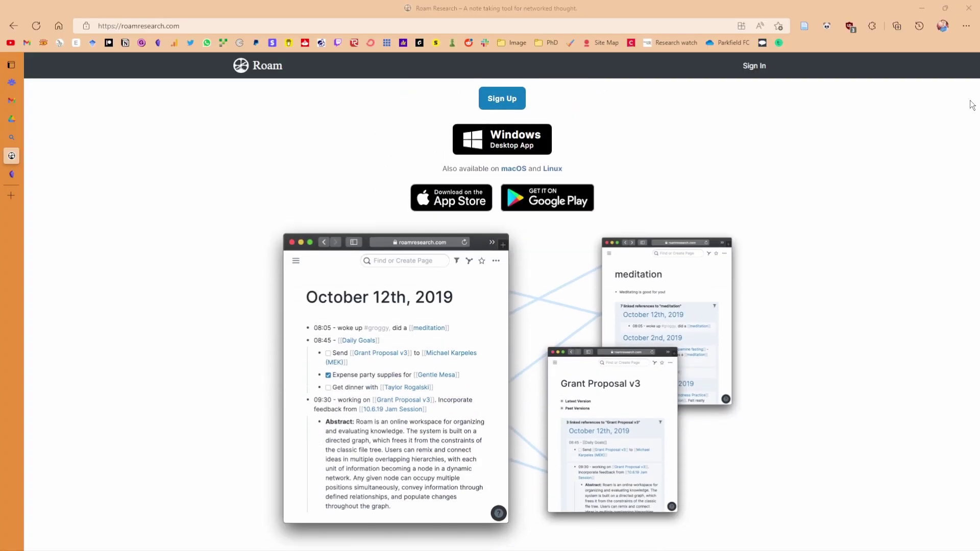
scroll(971, 105, "down", 7)
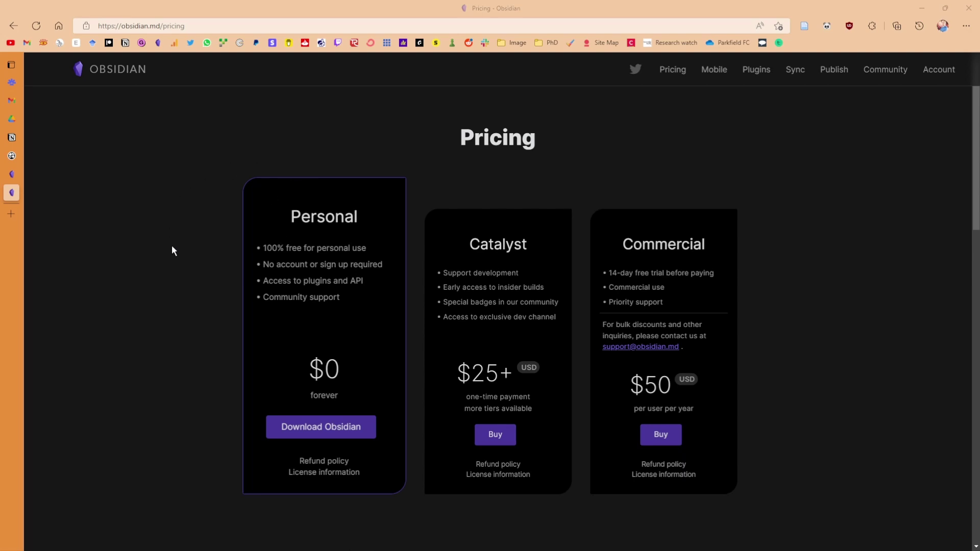
scroll(172, 250, "down", 10)
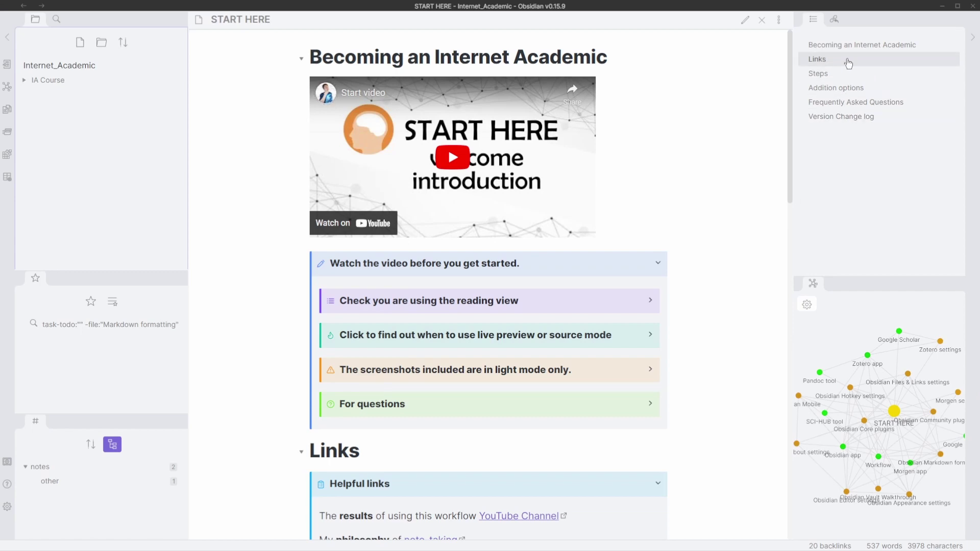
Step: From START HERE's Steps, open the Obsidian app note and follow the App setup, File storage and Sync vault links
left_click(841, 74)
left_click(417, 108)
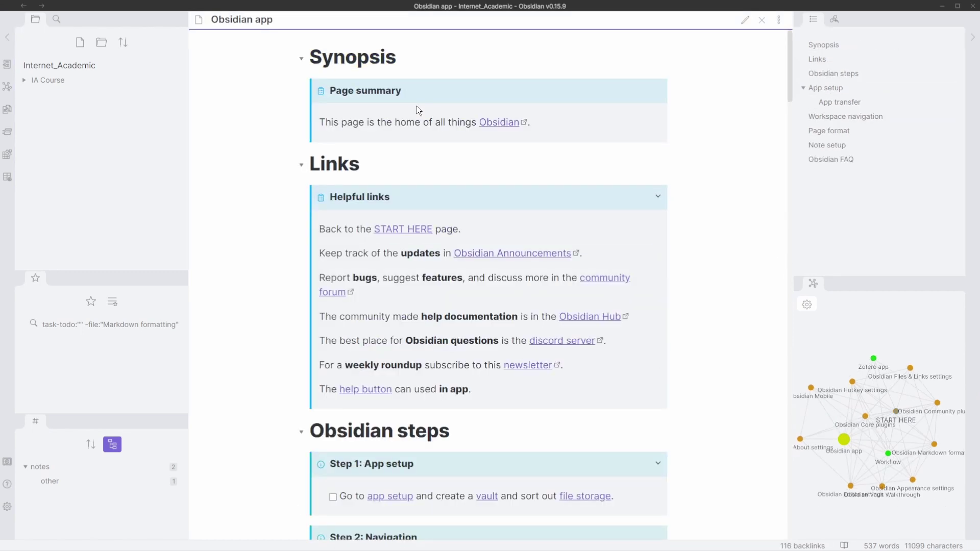
scroll(421, 295, "down", 5)
left_click(390, 241)
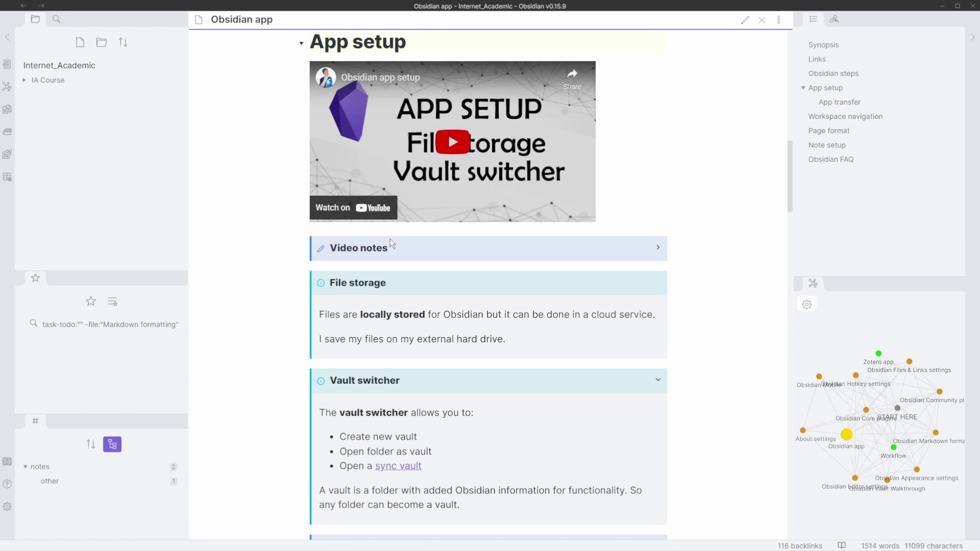
left_click(394, 251)
left_click(395, 295)
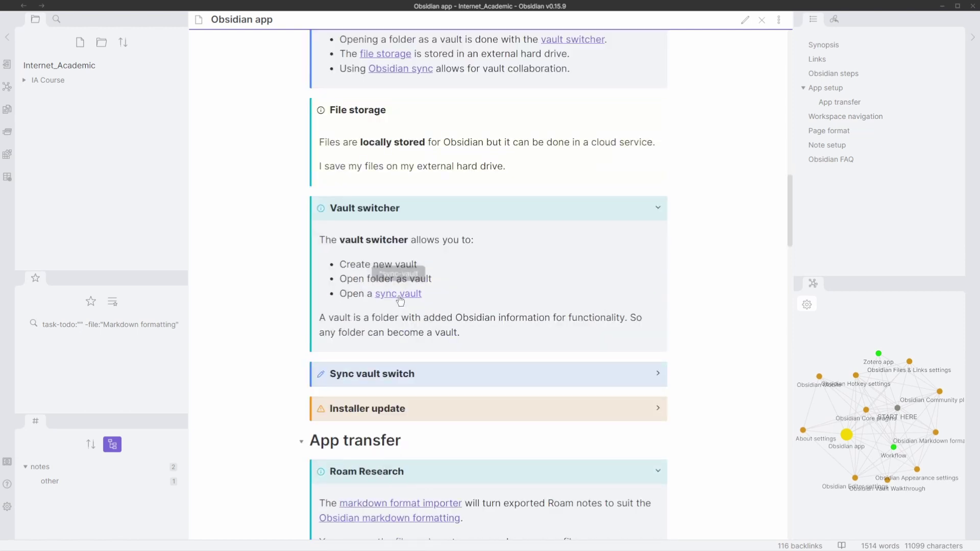
left_click(408, 294)
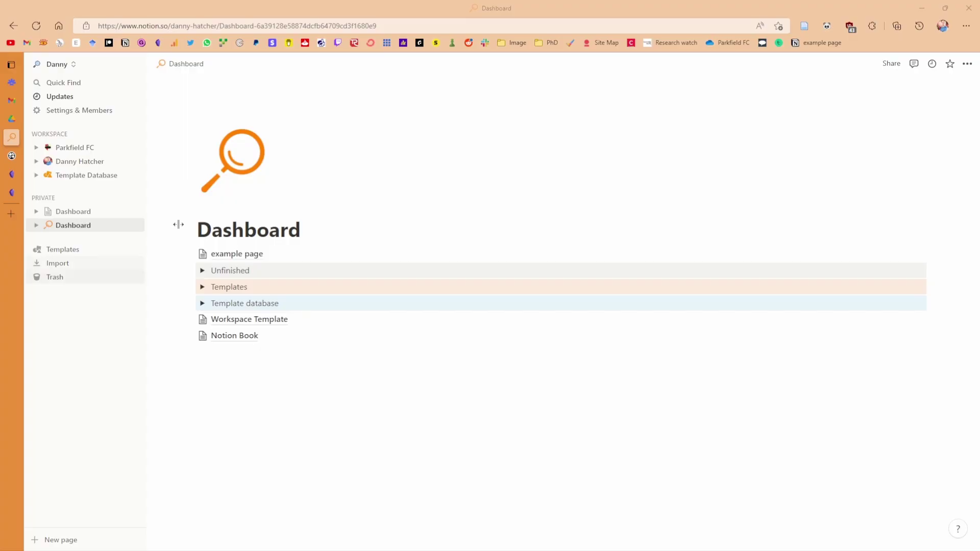
Step: Expand the Template database on the Dashboard and preview the Weighting entry in a side peek
left_click(203, 304)
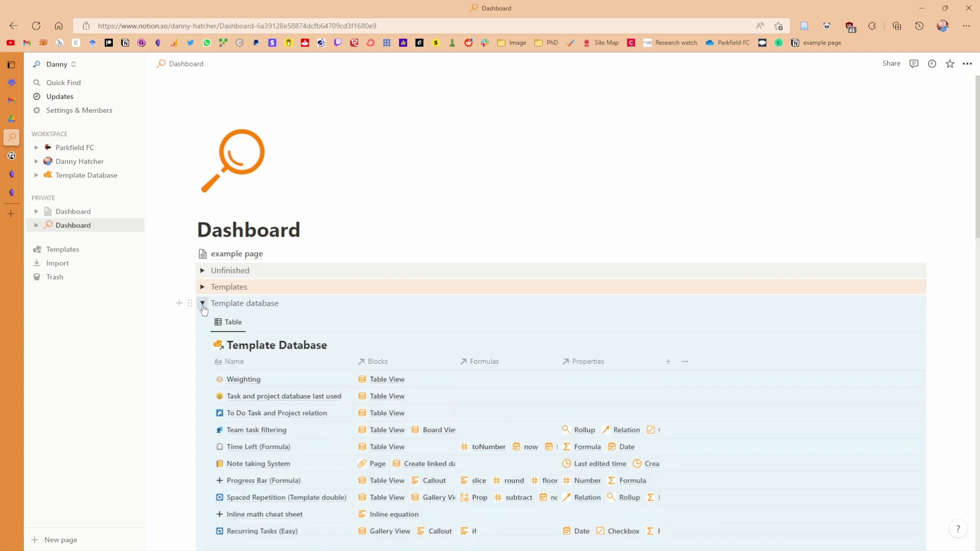
left_click(335, 382)
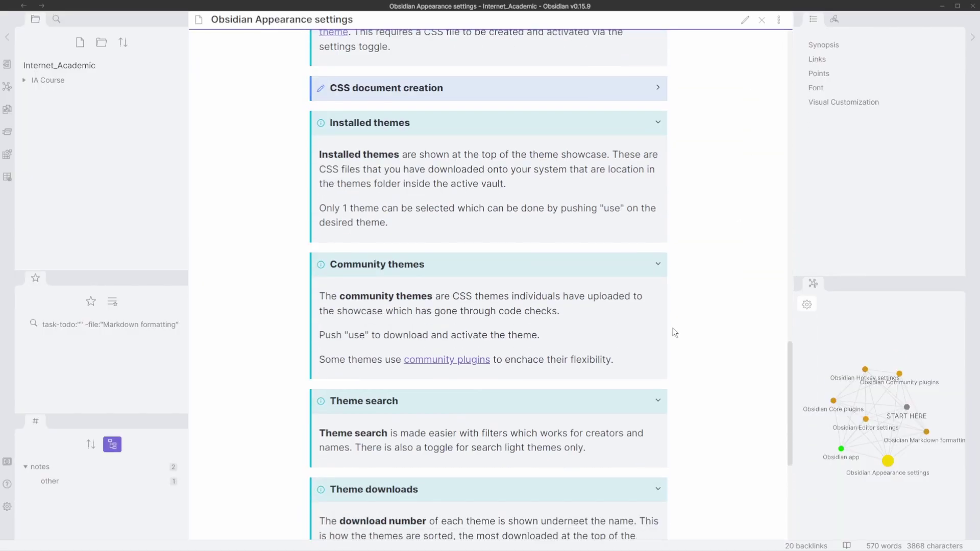
Step: Open Appearance settings with Ctrl+, and scroll the Community themes grid in the theme manager
key("ctrl+comma")
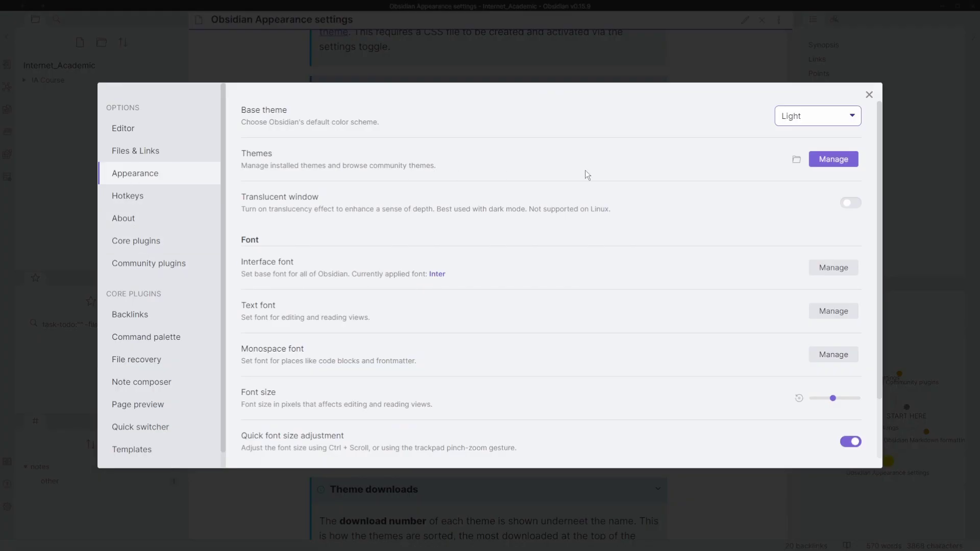
left_click(819, 161)
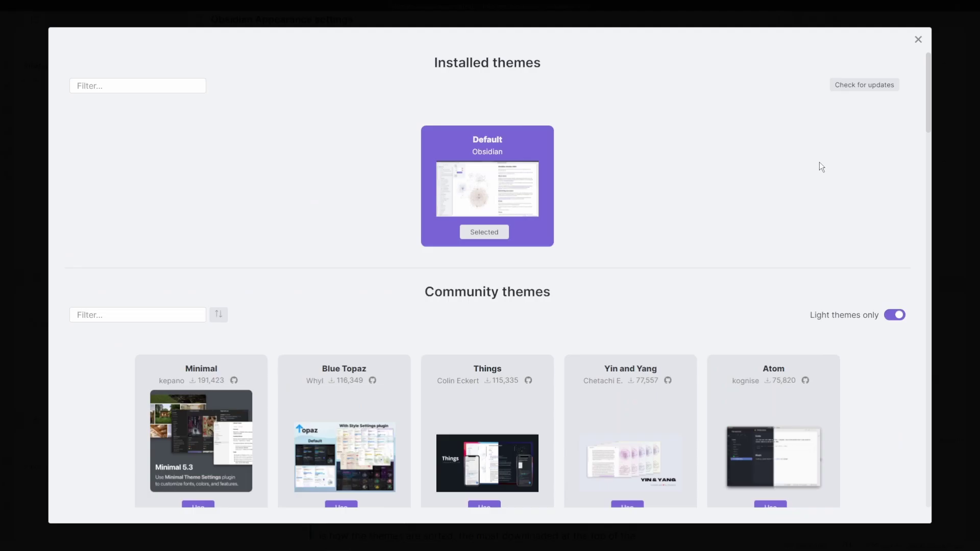
scroll(819, 162, "down", 3)
scroll(819, 162, "down", 15)
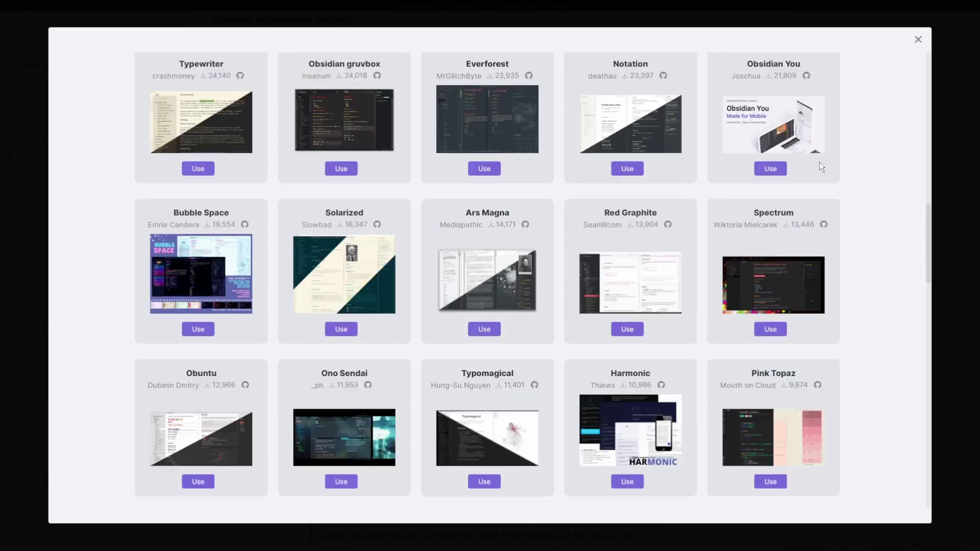
scroll(817, 166, "down", 6)
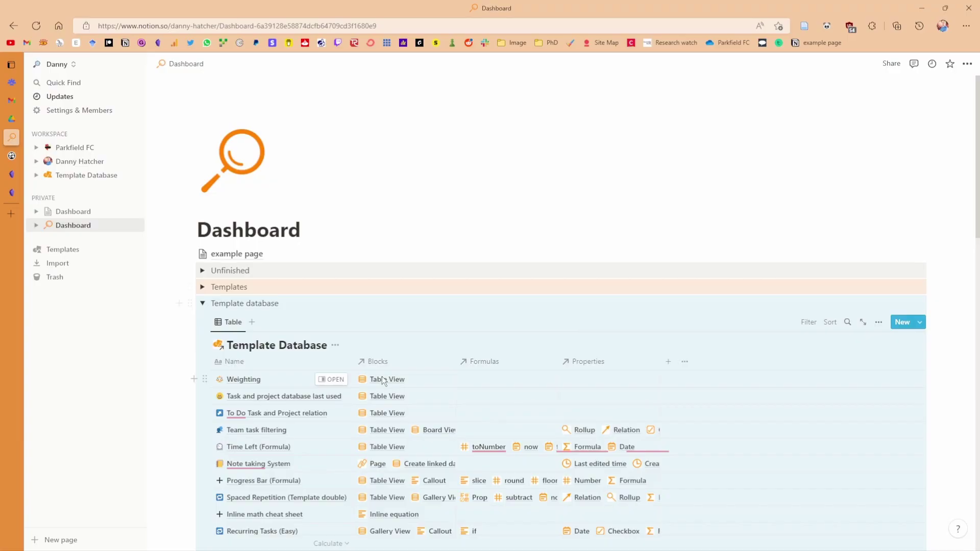
Step: Preview Weighting in side peek and step through entries down to Team task filtering
left_click(336, 379)
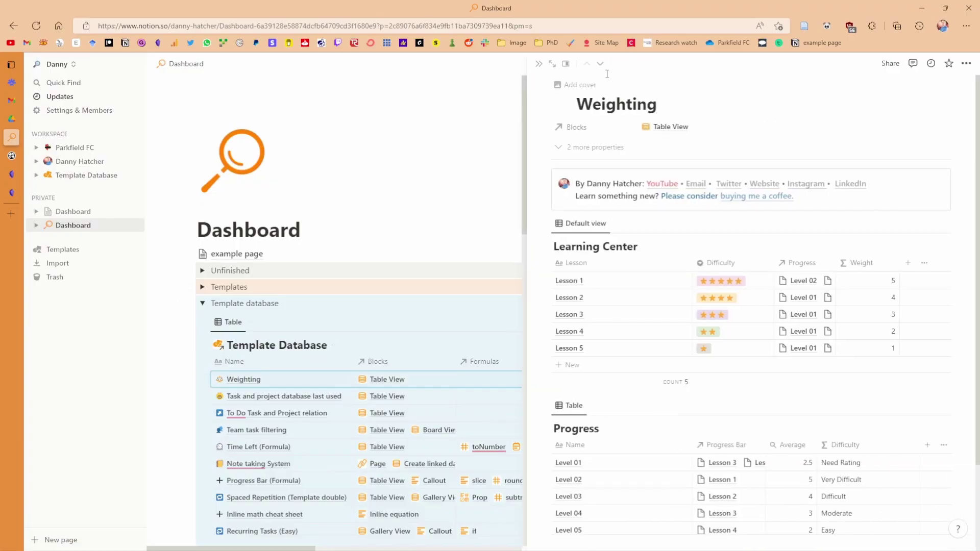
left_click(600, 66)
left_click(600, 65)
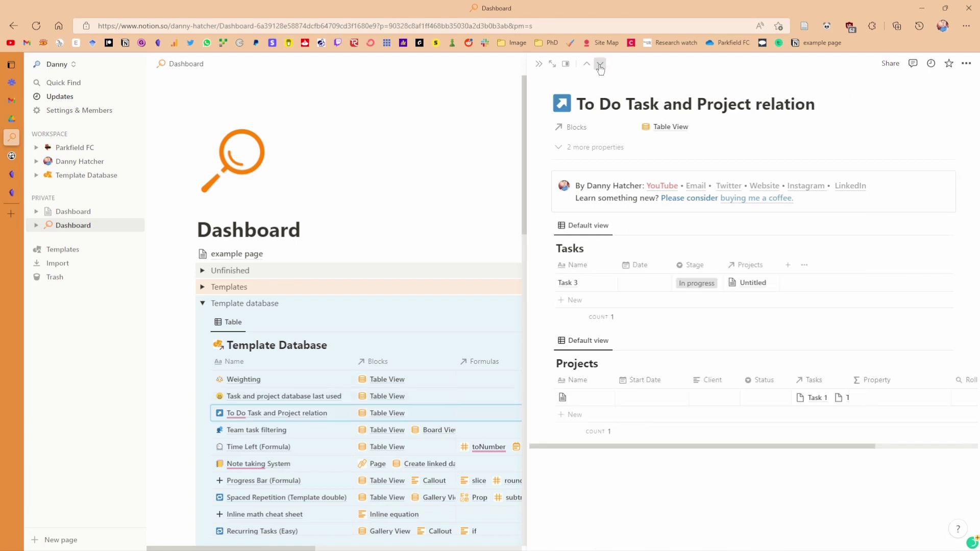
left_click(600, 65)
Step: Switch the database's peek mode to Center peek and close the centred preview
left_click(565, 64)
left_click(557, 91)
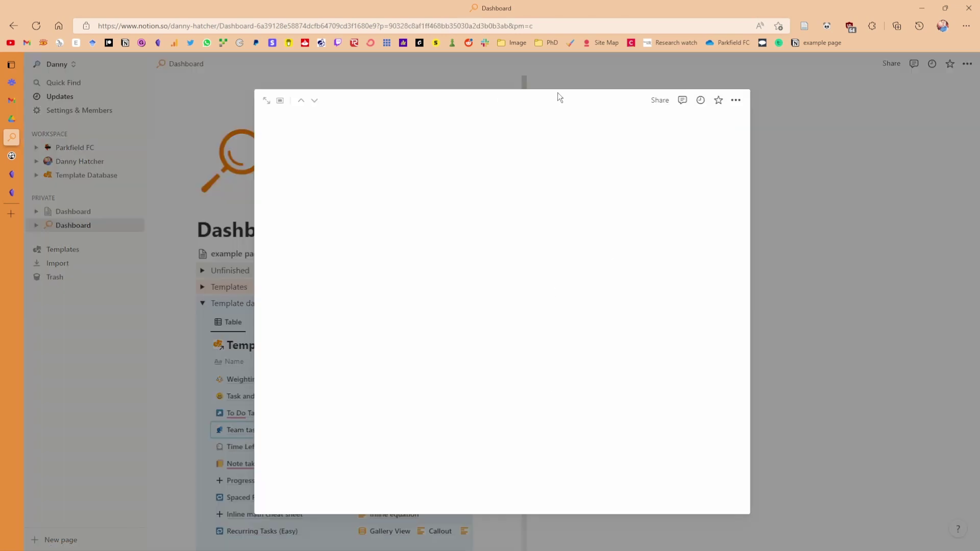
left_click(579, 80)
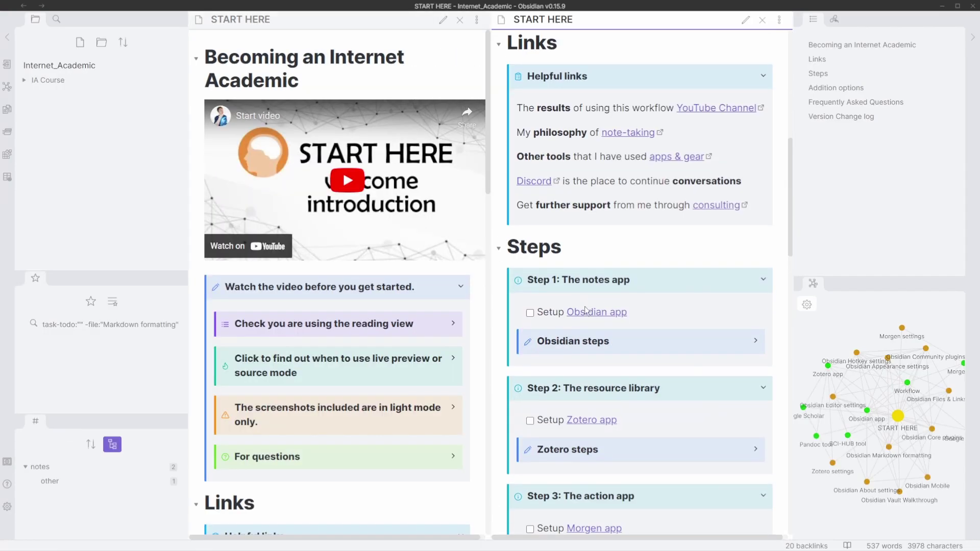
Step: Open the Obsidian app note in another pane and stack it above START HERE
left_click(583, 309, "ctrl")
left_click_drag(644, 19, 551, 24)
left_click_drag(56, 19, 62, 280)
left_click_drag(345, 377, 733, 293)
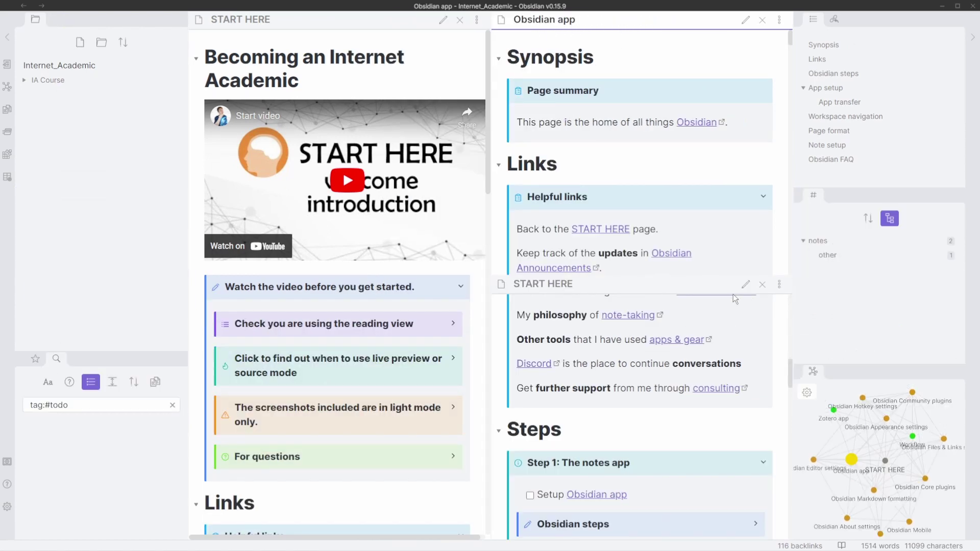
scroll(653, 423, "down", 5)
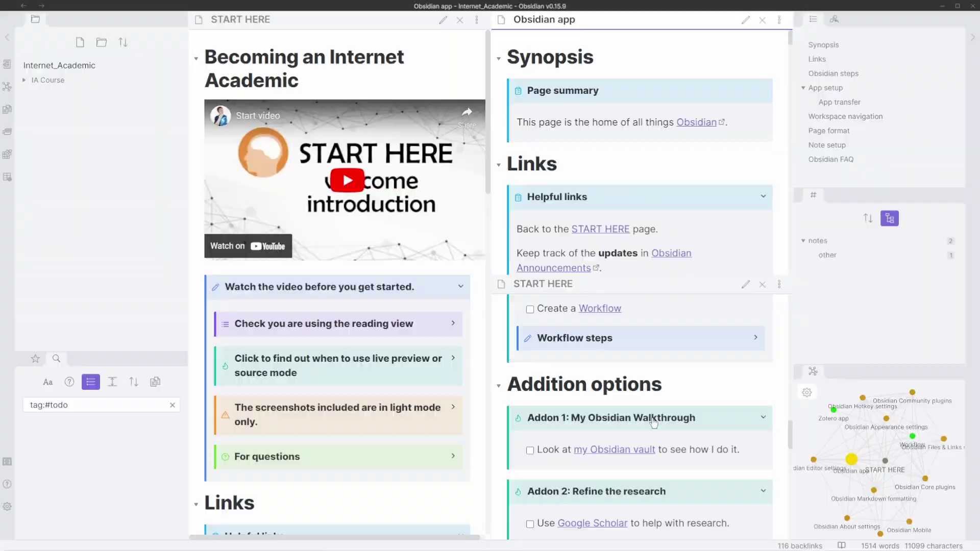
Step: Load the single-pane START HERE workspace and pop the Obsidian app note into its own window
key("ctrl+p")
key("Return")
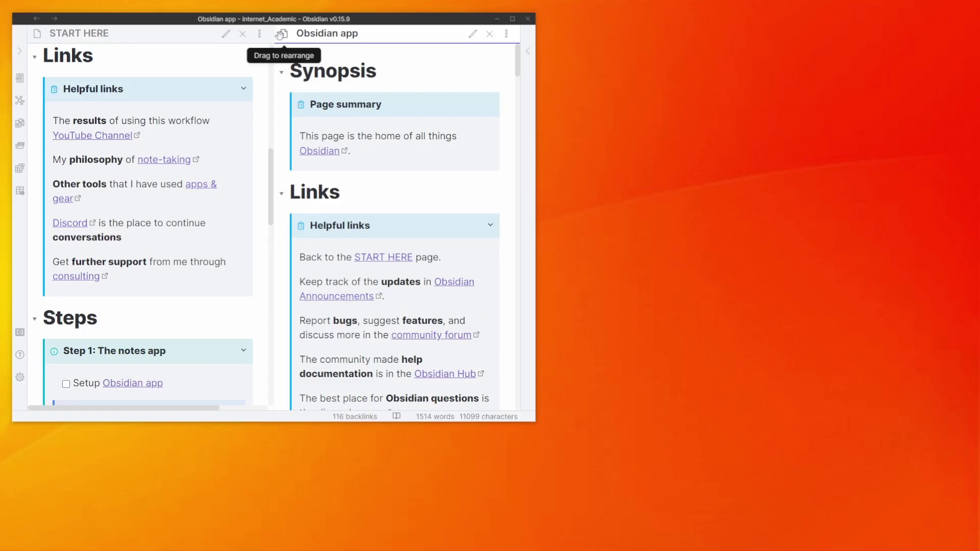
left_click_drag(649, 90, 691, 58)
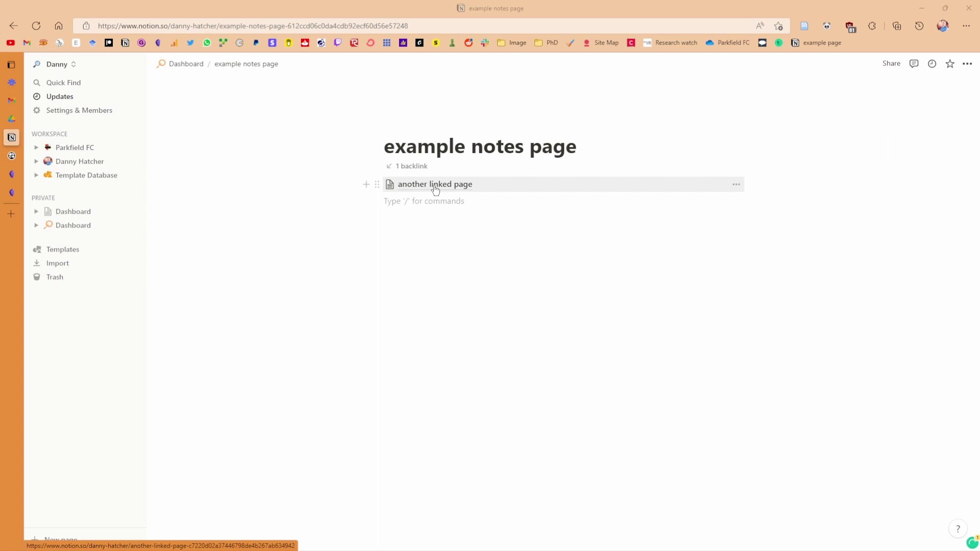
Step: Visit example notes page and return to 'another linked page' through its backlink
left_click(433, 189)
left_click(434, 172)
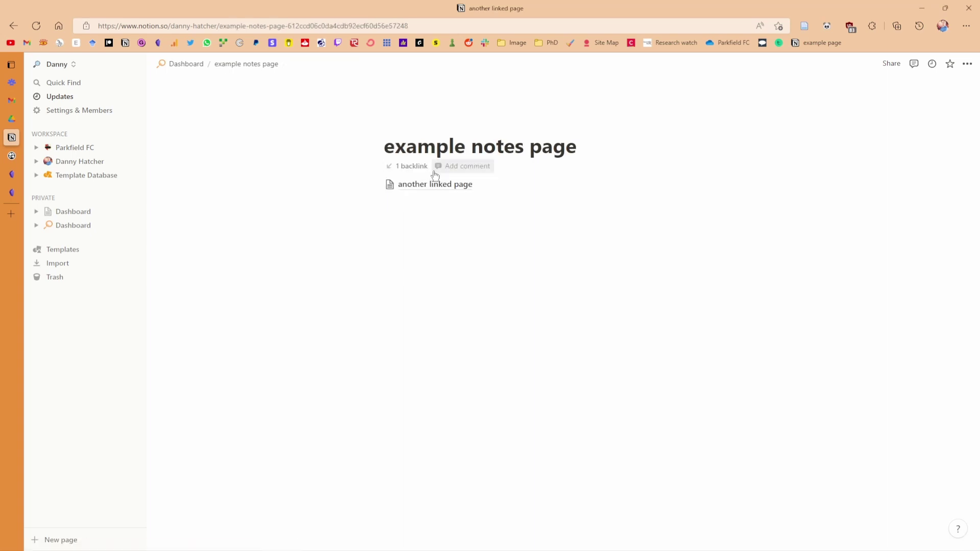
left_click(412, 170)
left_click(357, 198)
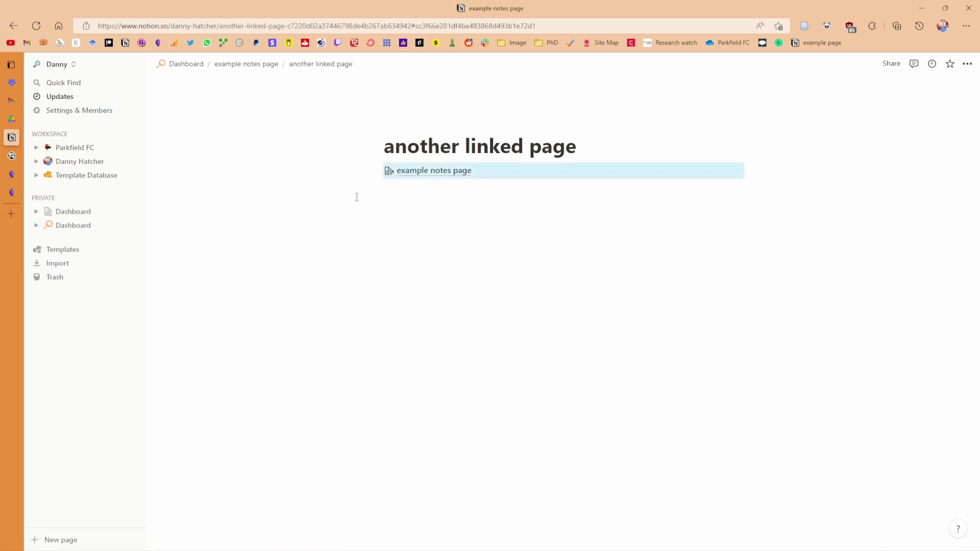
Step: Insert a link-to-page block for 'another linked page' on the empty line below the link
left_click(422, 198)
type("+")
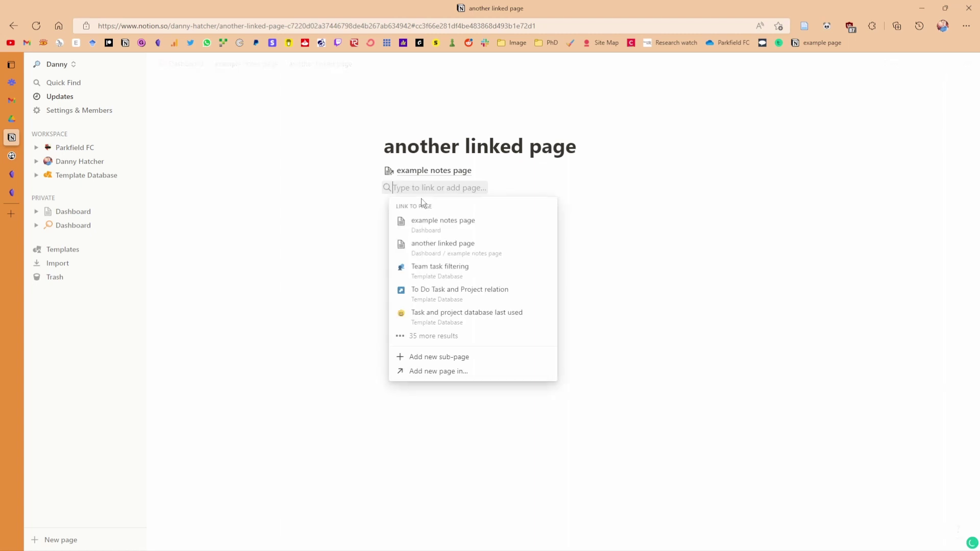
key("Down")
key("Return")
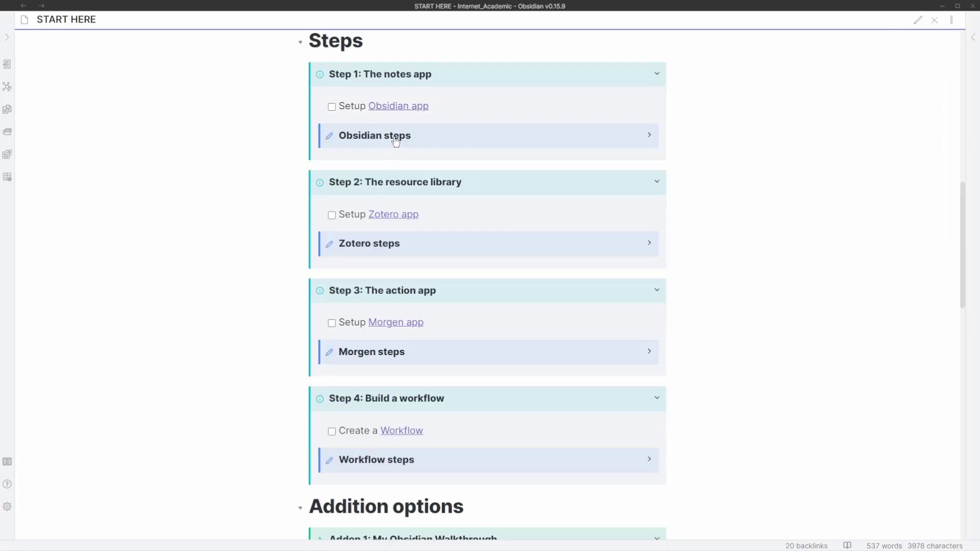
Step: Expand the embedded Obsidian steps and open the File storage block from its link preview
left_click(396, 138)
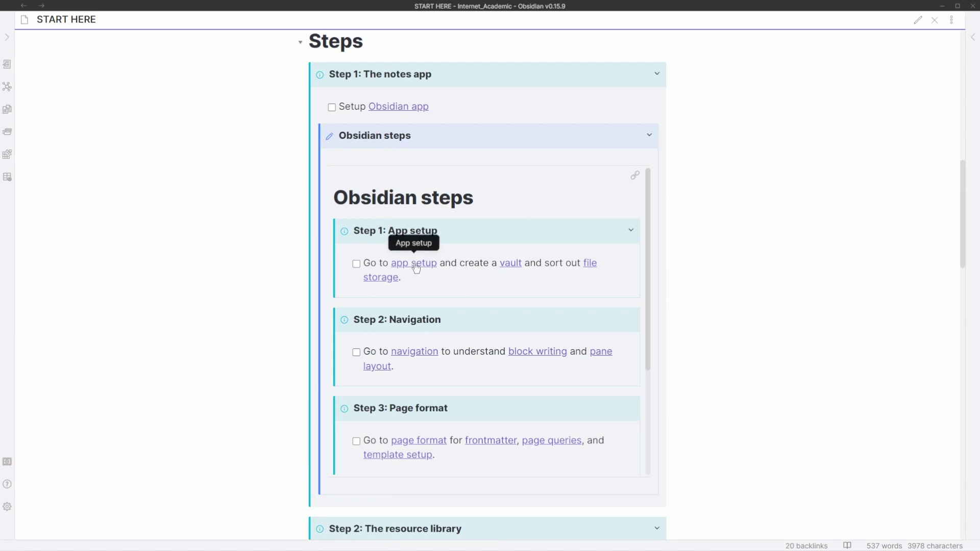
mouse_move(393, 282)
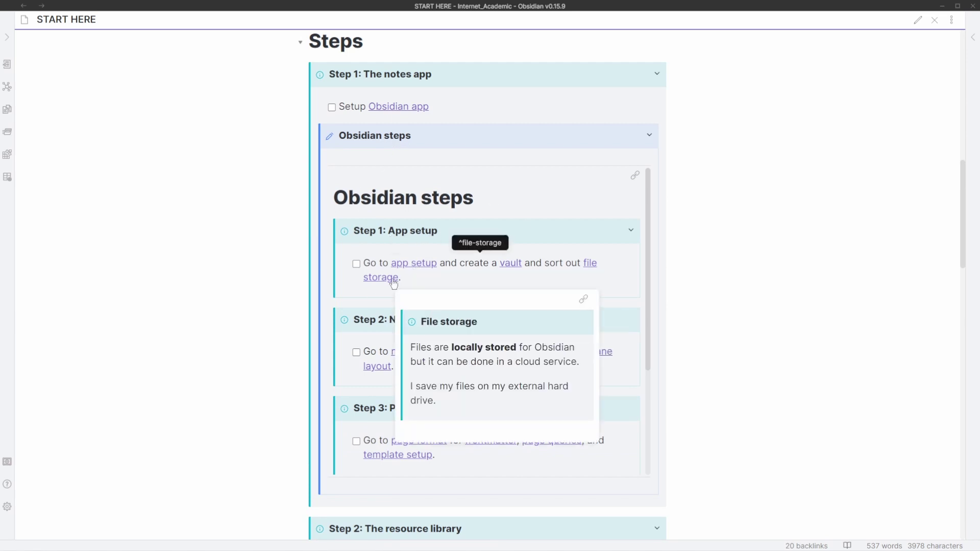
left_click(583, 299)
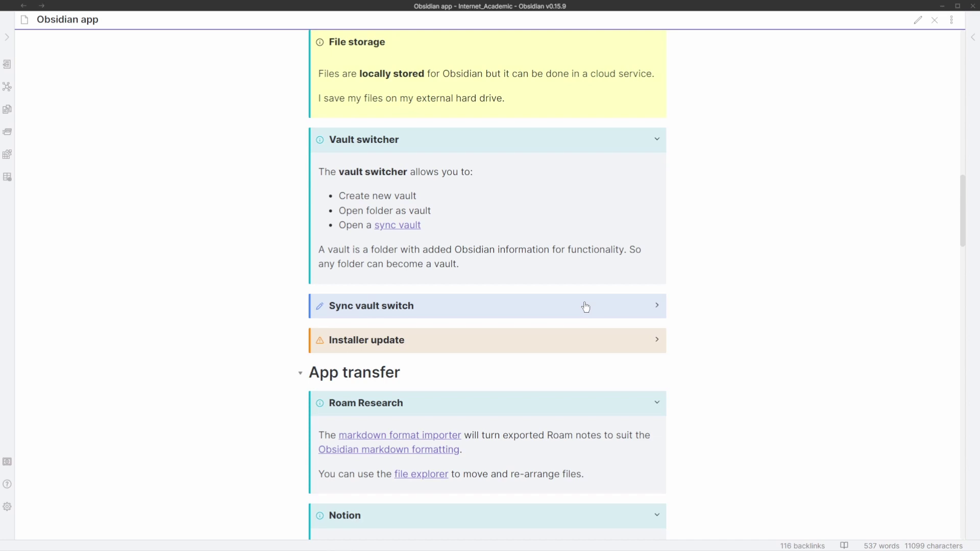
scroll(426, 168, "up", 2)
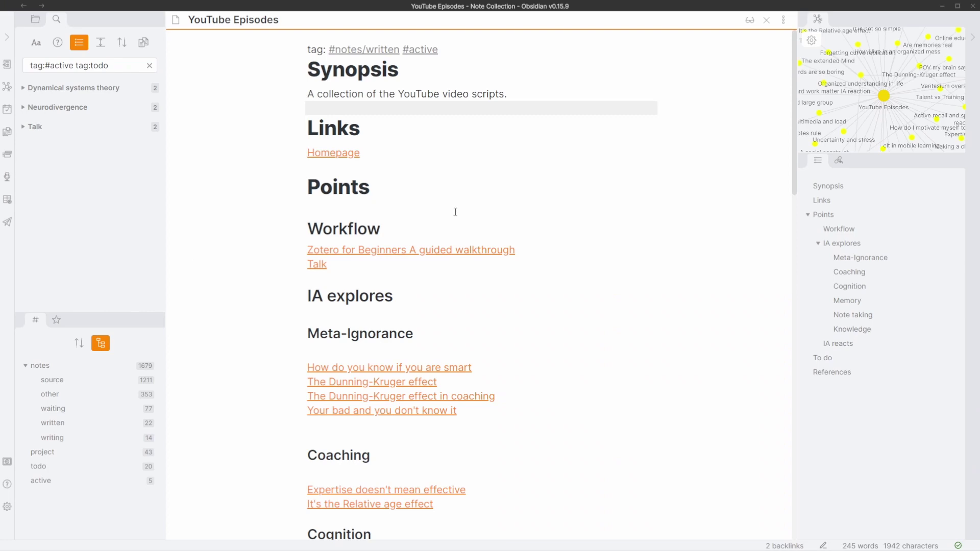
Step: Open 'How do you know if you are smart' and split-open Meta-ignorance at its 'unknown unknowns' block
left_click(439, 371)
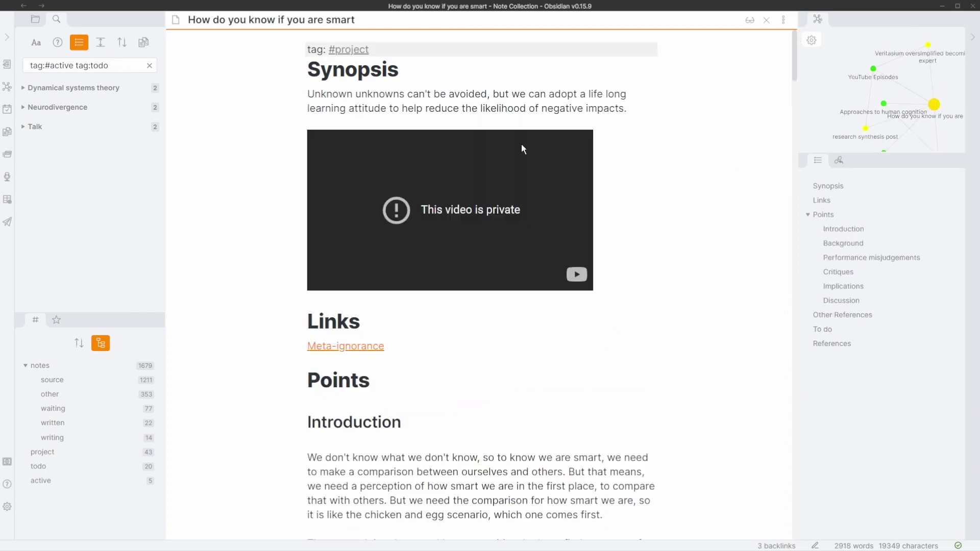
scroll(491, 338, "down", 2)
scroll(491, 338, "down", 6)
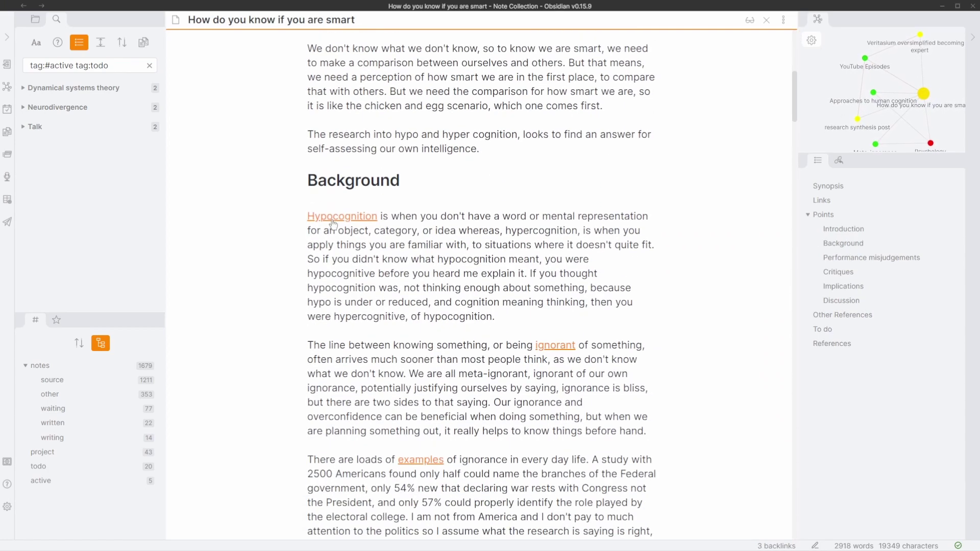
mouse_move(332, 220)
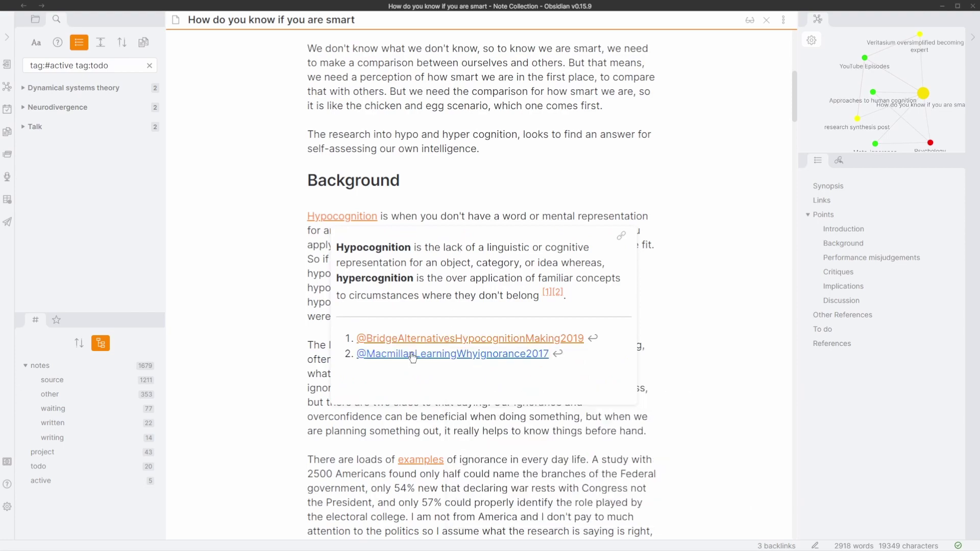
mouse_move(412, 357)
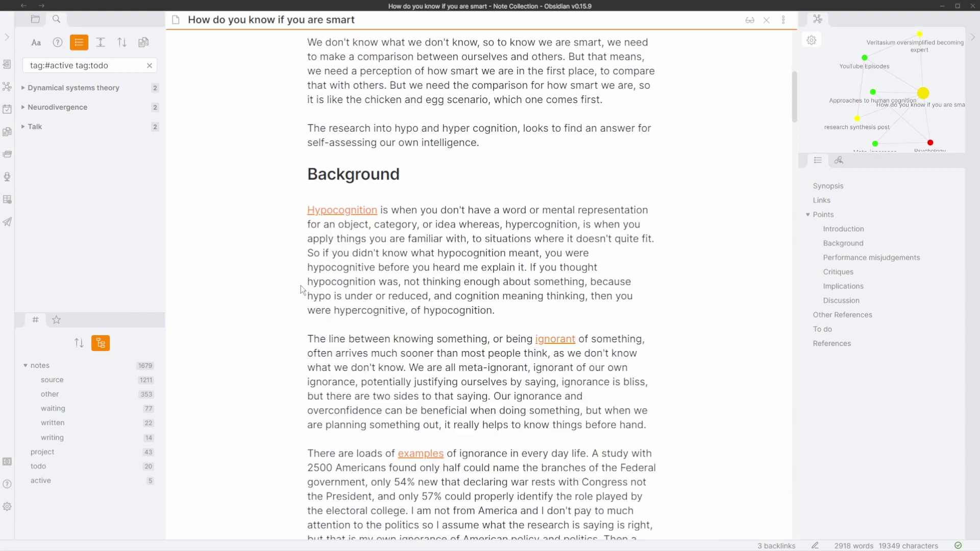
scroll(301, 286, "down", 9)
left_click(524, 243, "ctrl")
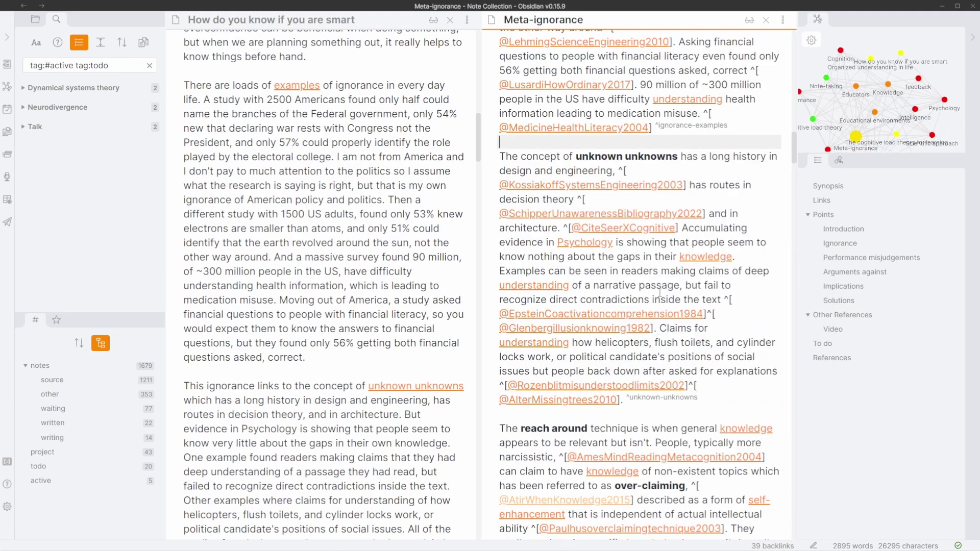
Step: Open a second Meta-ignorance pane at the block defining Ignorance and meta-ignorance, previewing its links
scroll(659, 293, "down", 12)
mouse_move(374, 378)
scroll(374, 378, "down", 6)
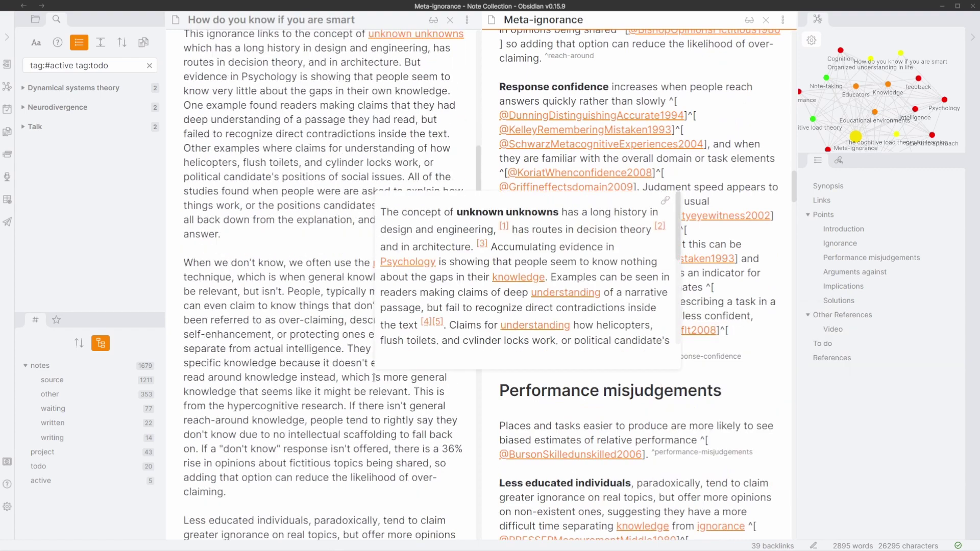
scroll(374, 378, "down", 10)
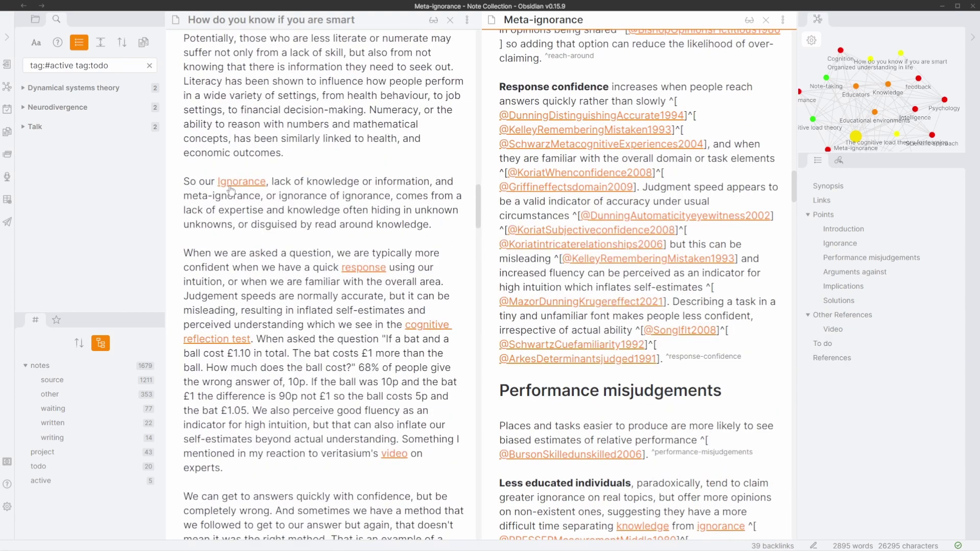
left_click(231, 185, "ctrl")
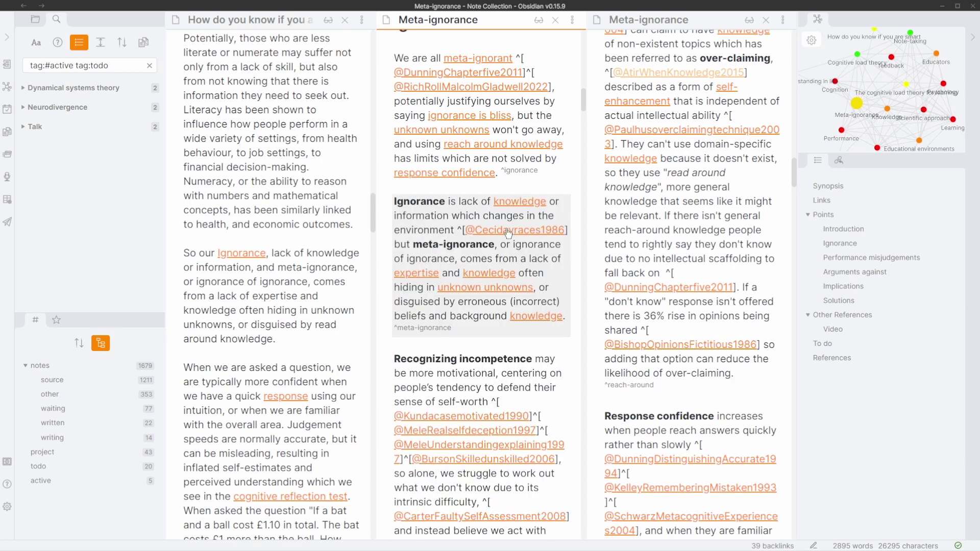
mouse_move(507, 233)
mouse_move(522, 203)
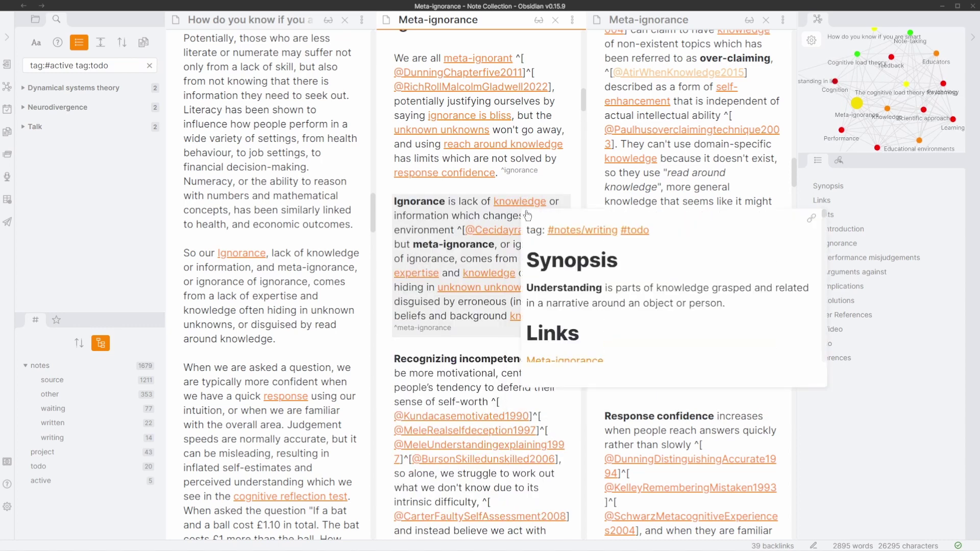
scroll(664, 291, "down", 2)
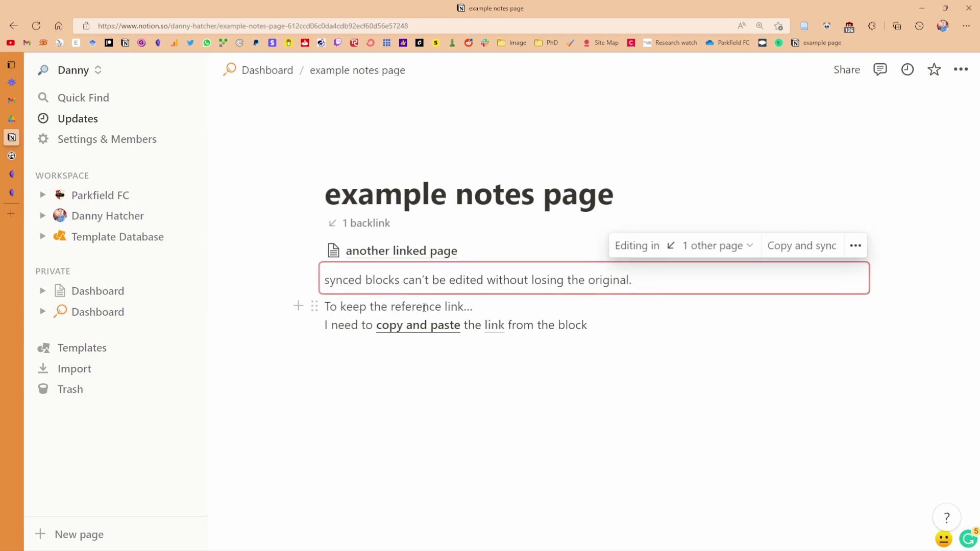
Step: Follow the synced block's link, then list the 2 backlinks to example notes, visiting one linked page
left_click(491, 329)
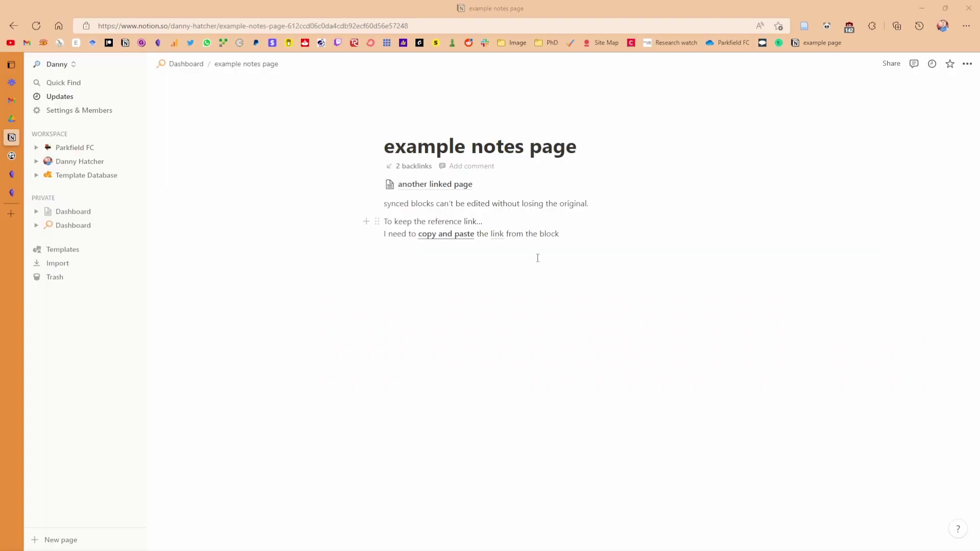
left_click(408, 167)
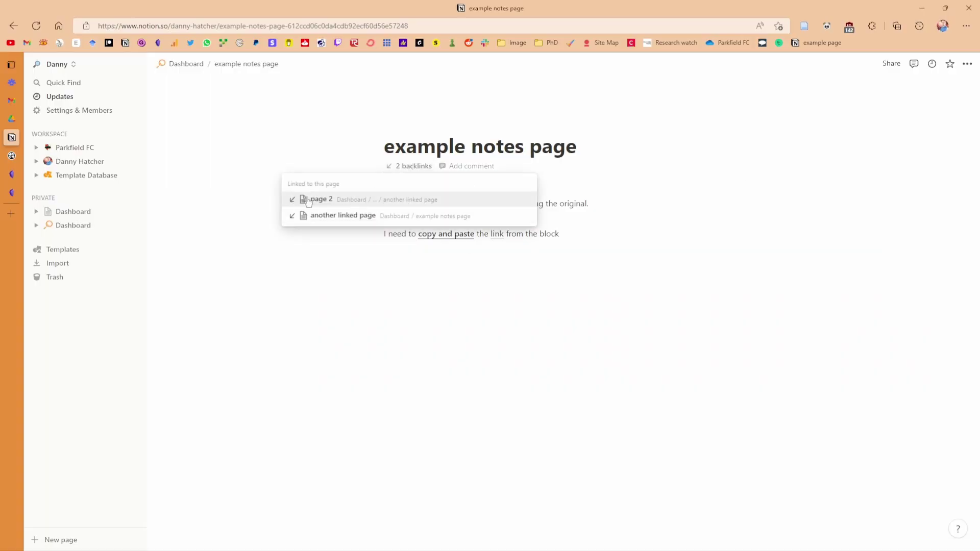
left_click(340, 216)
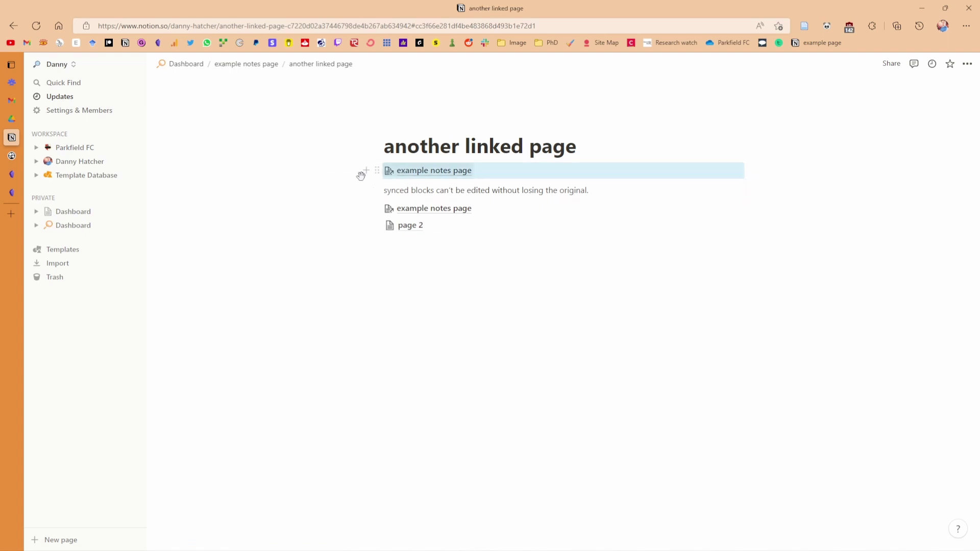
left_click(419, 210)
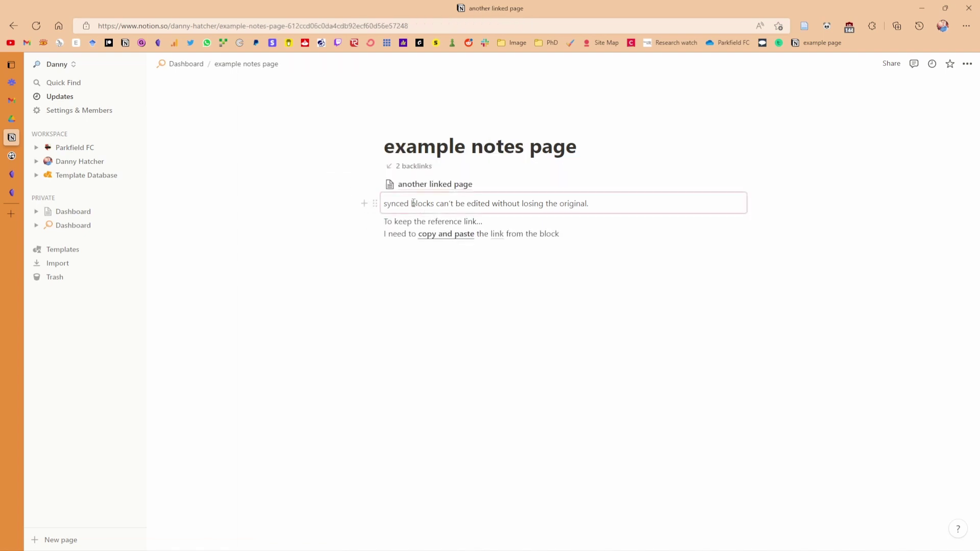
left_click(400, 166)
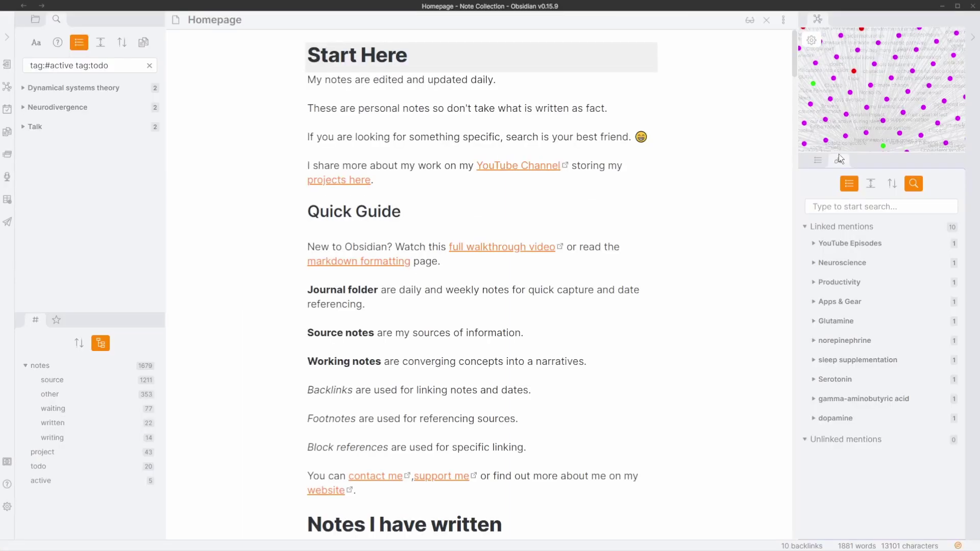
left_click_drag(838, 160, 862, 182)
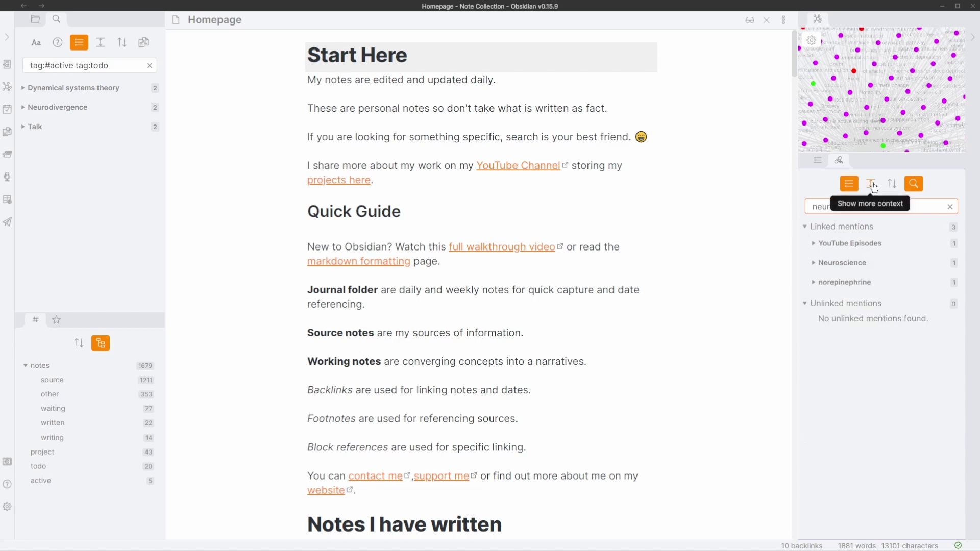
Step: Show backlink context, open Neuroscience, then add [[Homepage|something else]] to the 16-08-2022 daily note and preview it
left_click(849, 183)
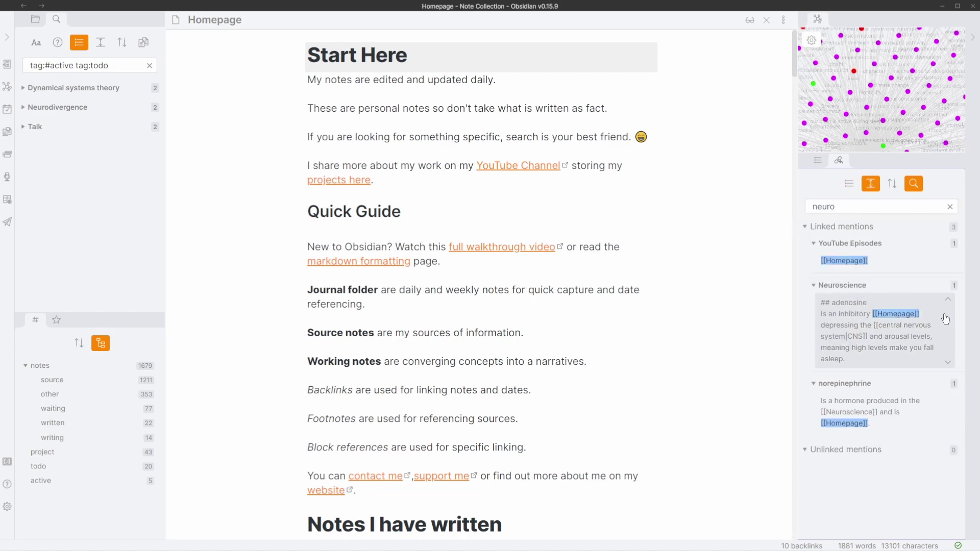
left_click(878, 314, "ctrl")
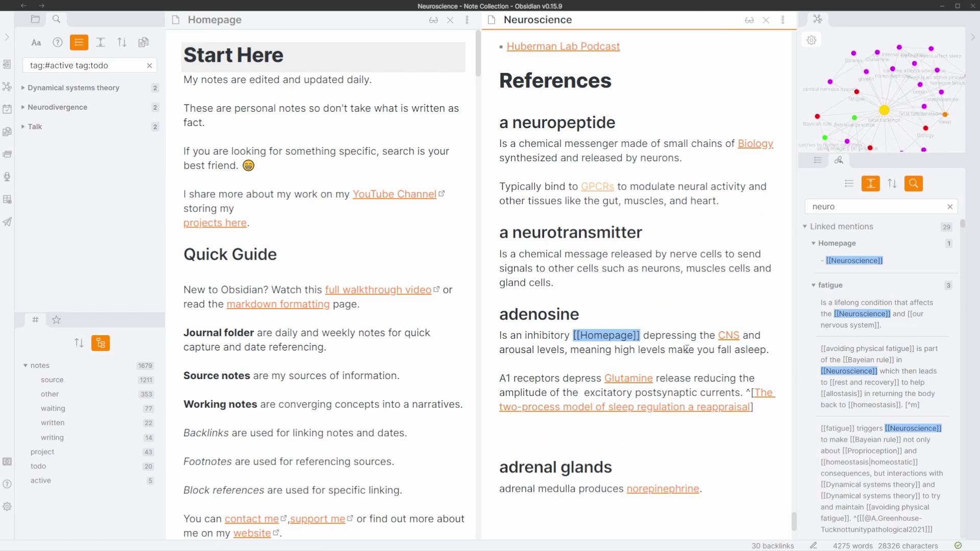
key("alt+d")
type("[[homepage")
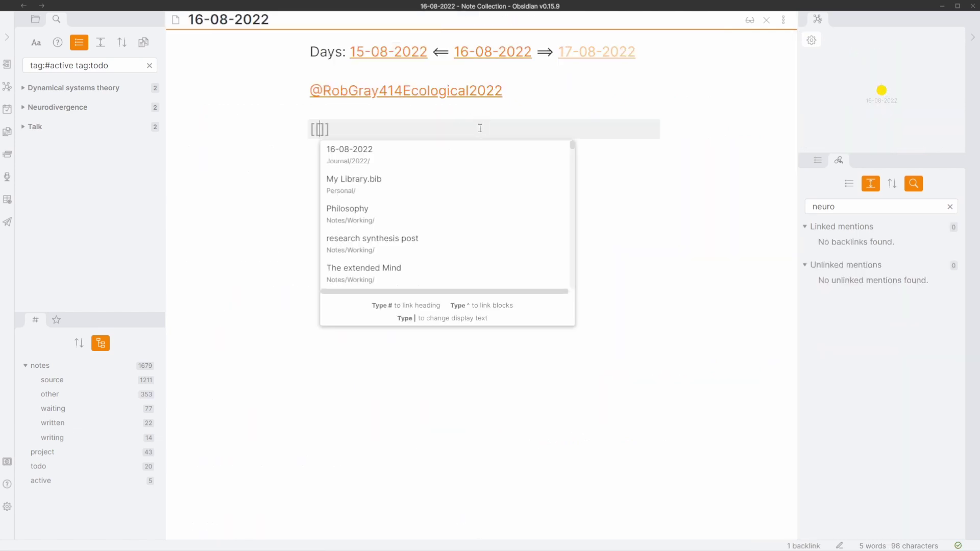
key("Return")
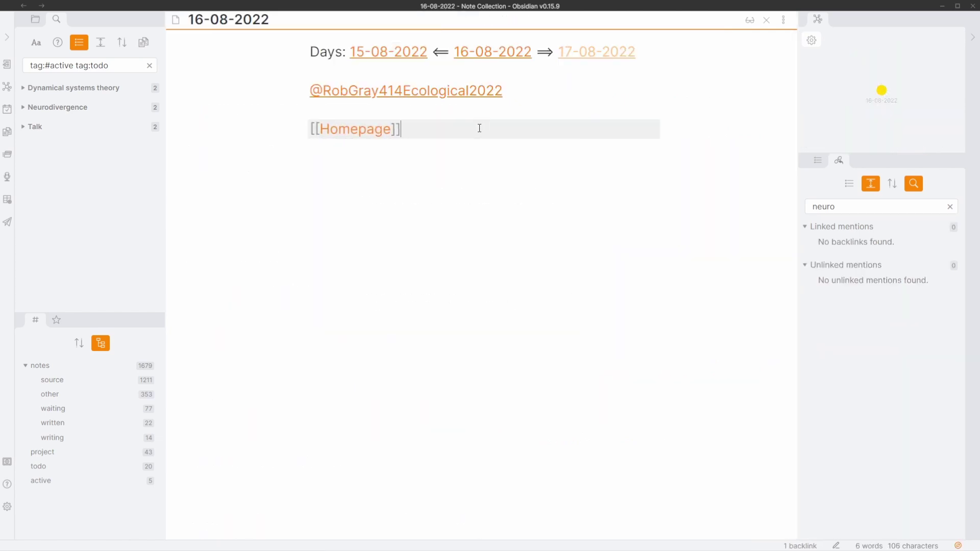
key("Left")
key("Left")
type("|s")
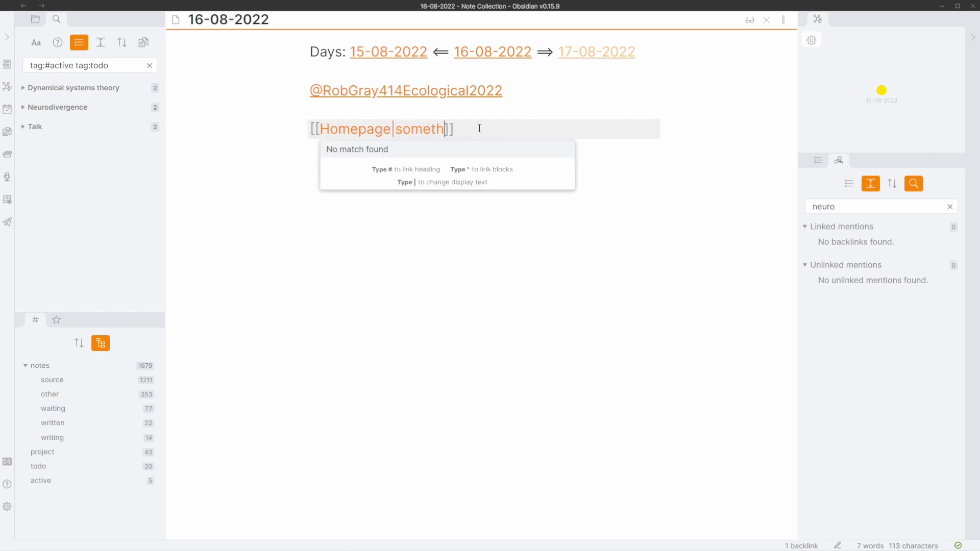
type("omething else")
mouse_move(479, 129)
key("Right")
key("Right")
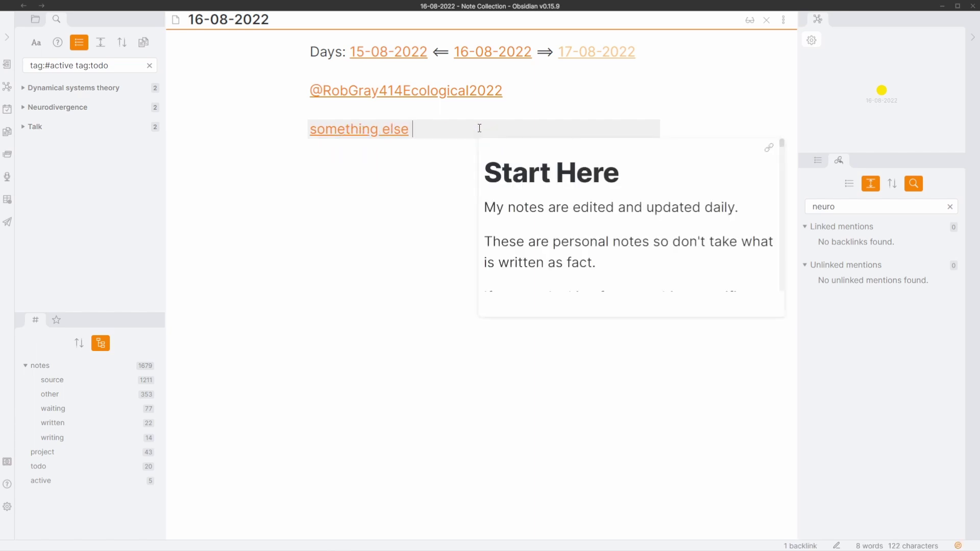
mouse_move(387, 139)
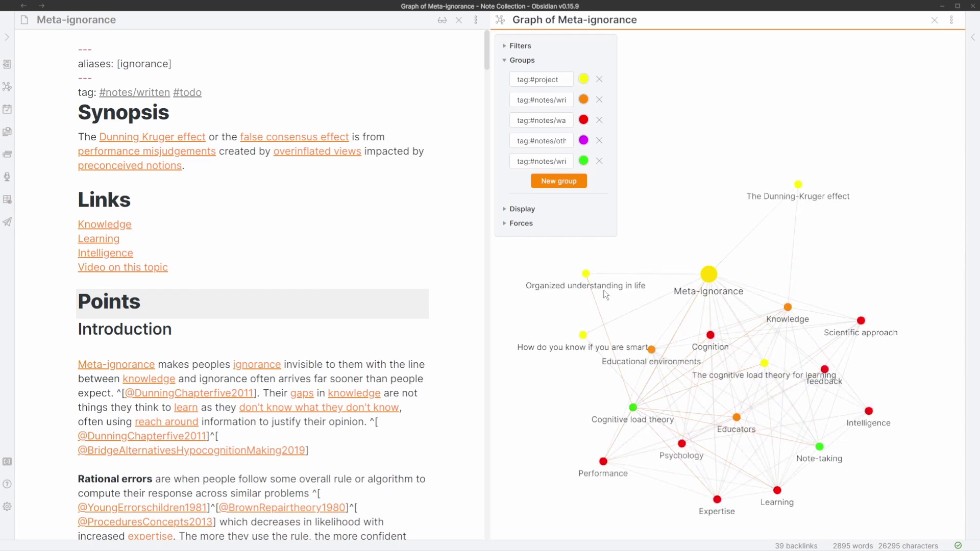
Step: Place the cursor on the Learning link line, then on the blank line above Links
left_click(351, 242)
left_click(246, 178)
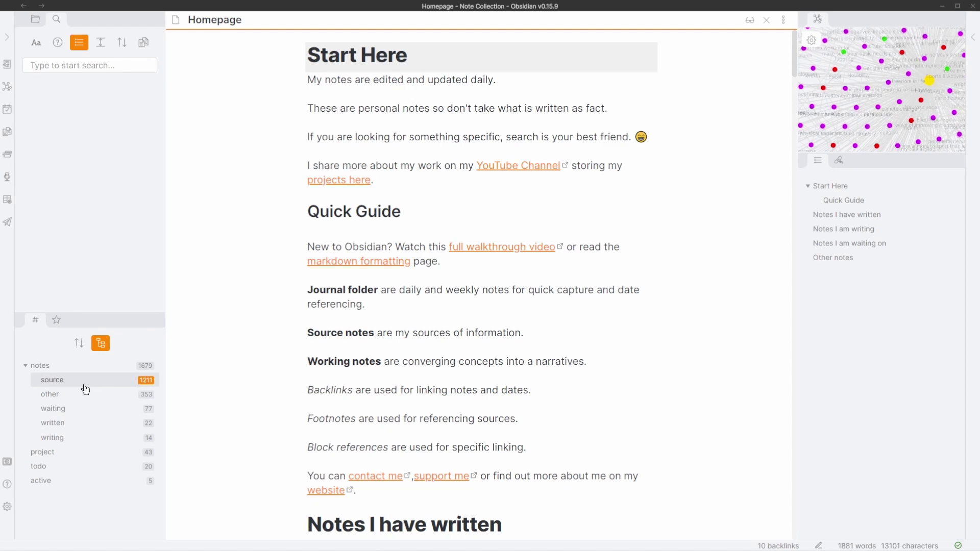
Step: Search for tags notes/source, notes/other, notes/written and todo, and open Cognitive load theory beside Homepage
left_click(52, 379)
left_click(50, 393)
left_click(53, 423)
left_click(78, 465)
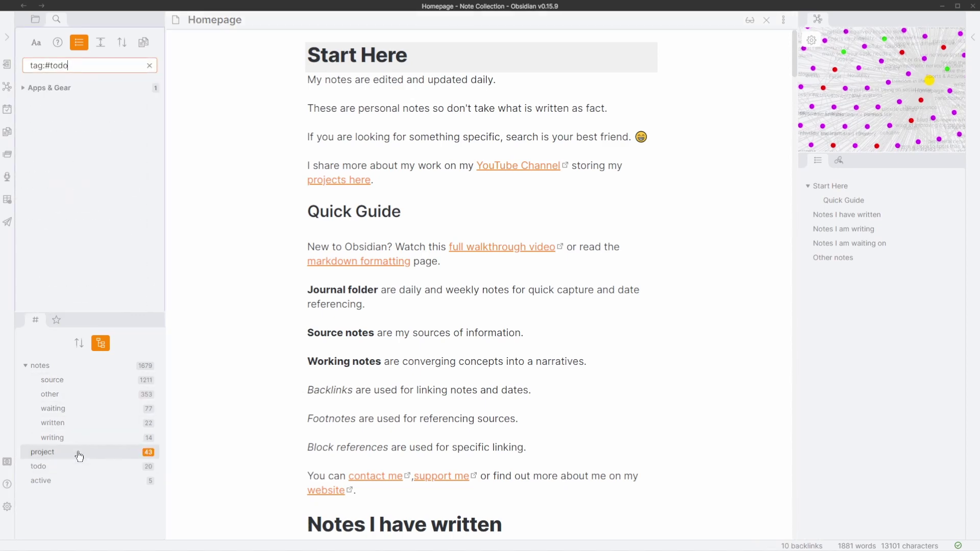
left_click(23, 126)
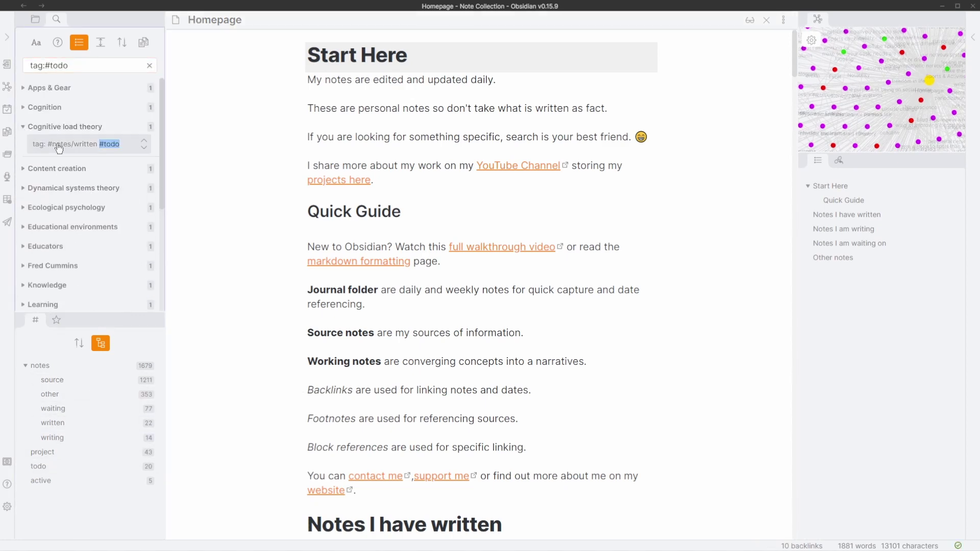
left_click(57, 145, "ctrl")
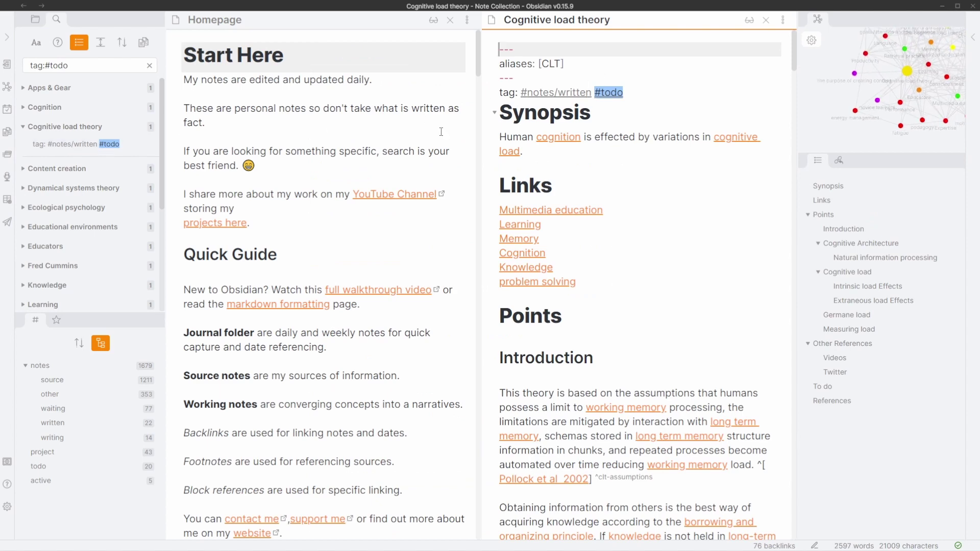
Step: Make Homepage the active note and load the Home workspace from the workspace switcher
left_click(229, 159)
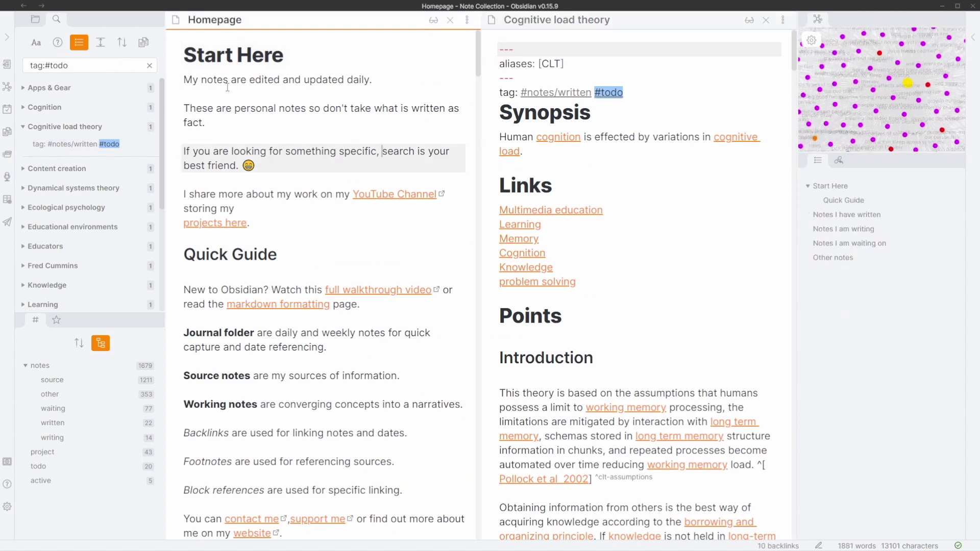
key("ctrl+alt+w")
type("h")
key("Return")
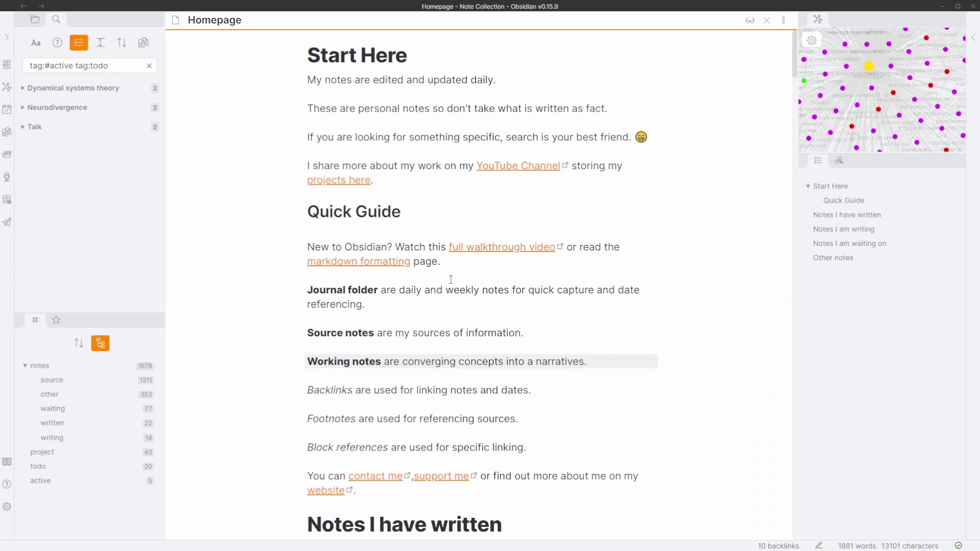
Step: Bring up the Morgen calendar with Ctrl+Alt+M to view 16 August 2022, then dismiss it
key("ctrl+alt+m")
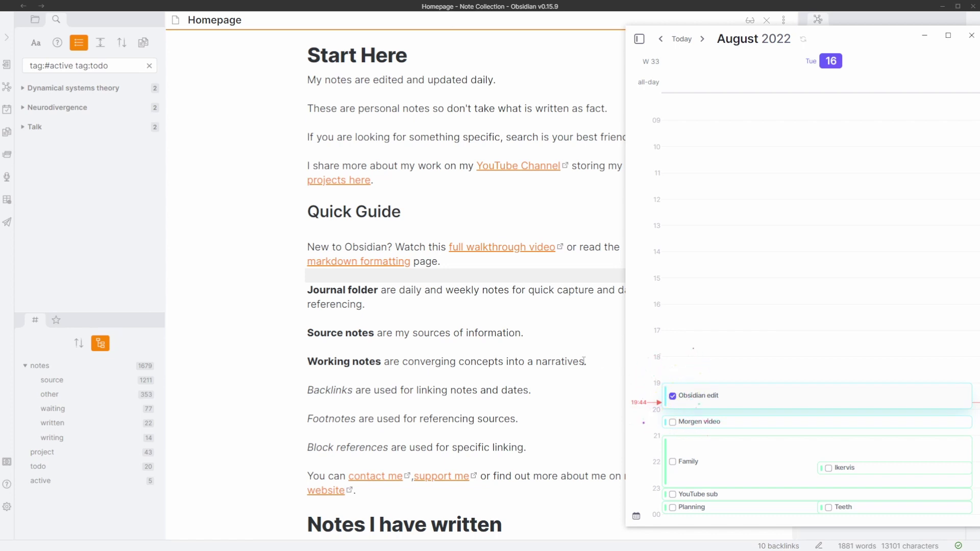
key("ctrl+alt+m")
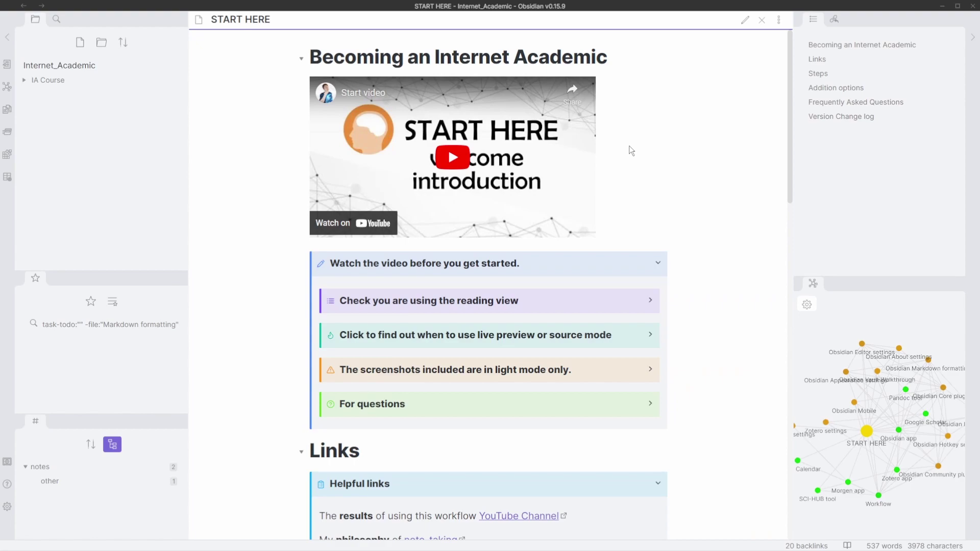
Step: Open the Obsidian Hotkey settings note, hide both sidebars, and scroll down through its hotkey actions
key("ctrl+o")
type("hot")
key("Return")
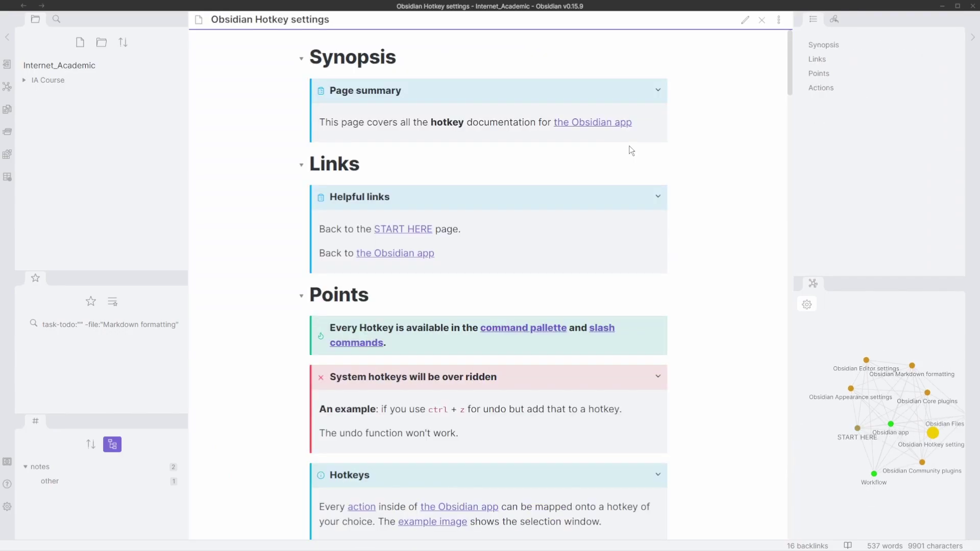
key("ctrl+shift+f")
scroll(632, 151, "down", 20)
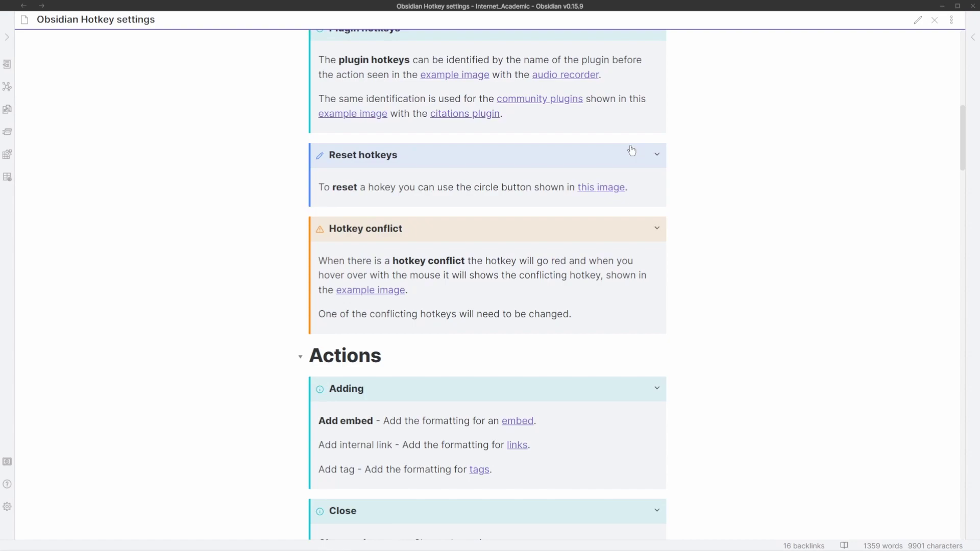
scroll(631, 150, "down", 20)
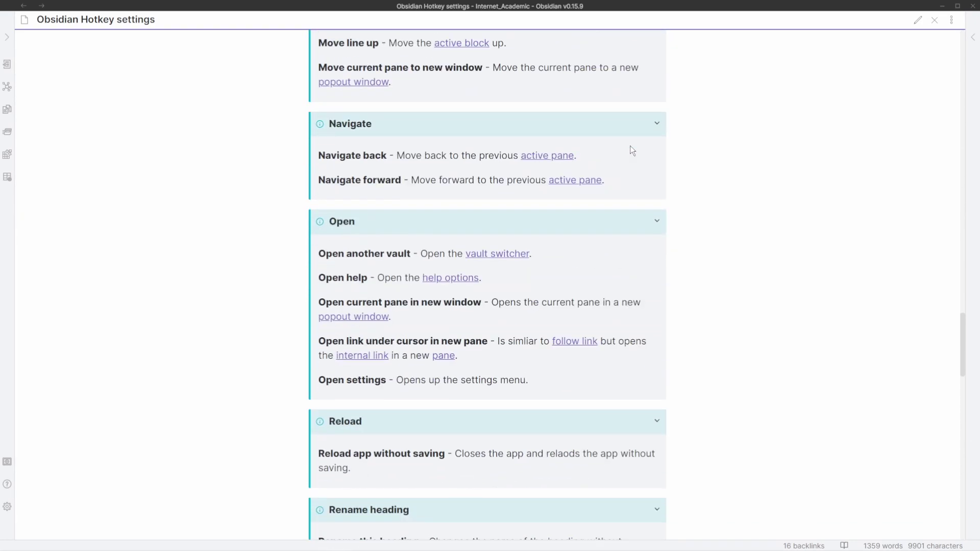
scroll(631, 150, "down", 10)
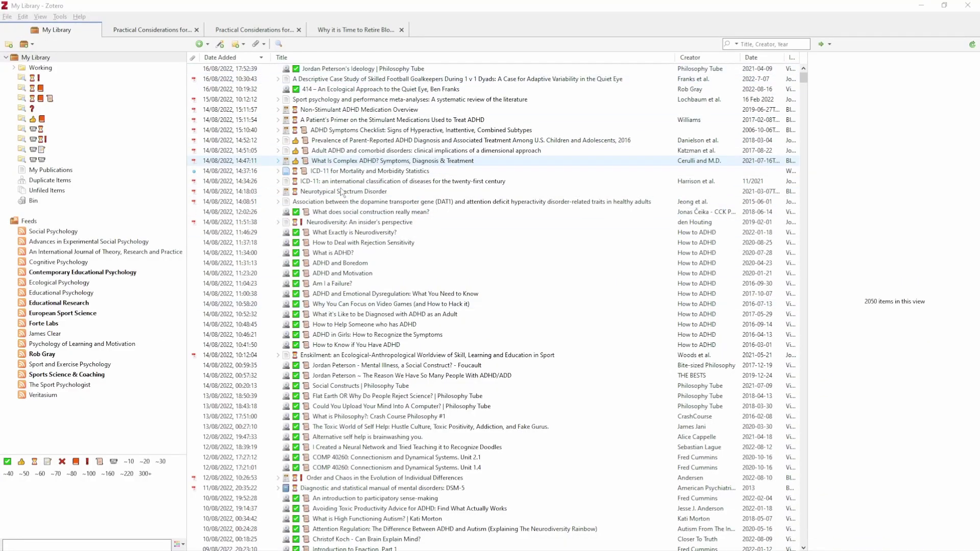
Step: Open the Prevalence article's markdown note in Obsidian from Zotero and jump to its first PDF annotation
left_click(345, 144)
right_click(344, 141)
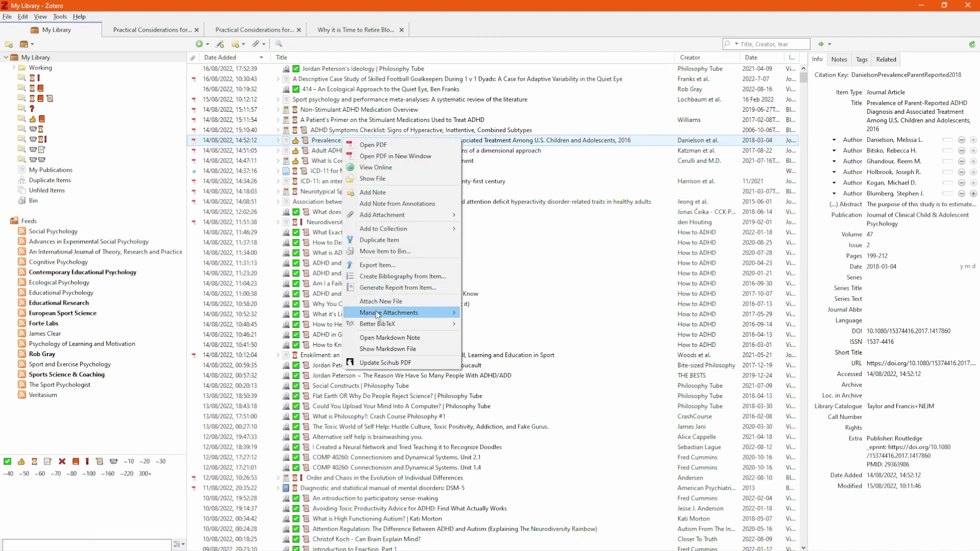
left_click(383, 338)
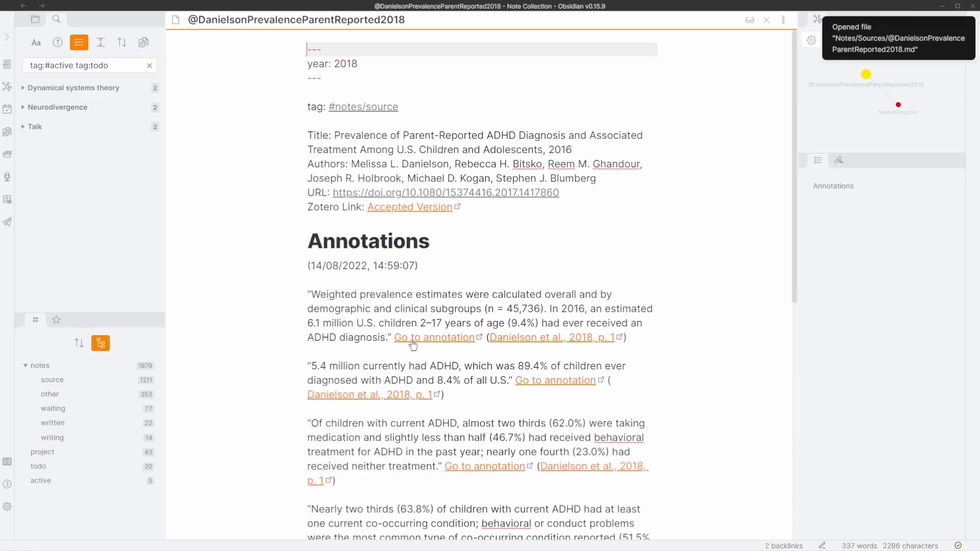
left_click(412, 341)
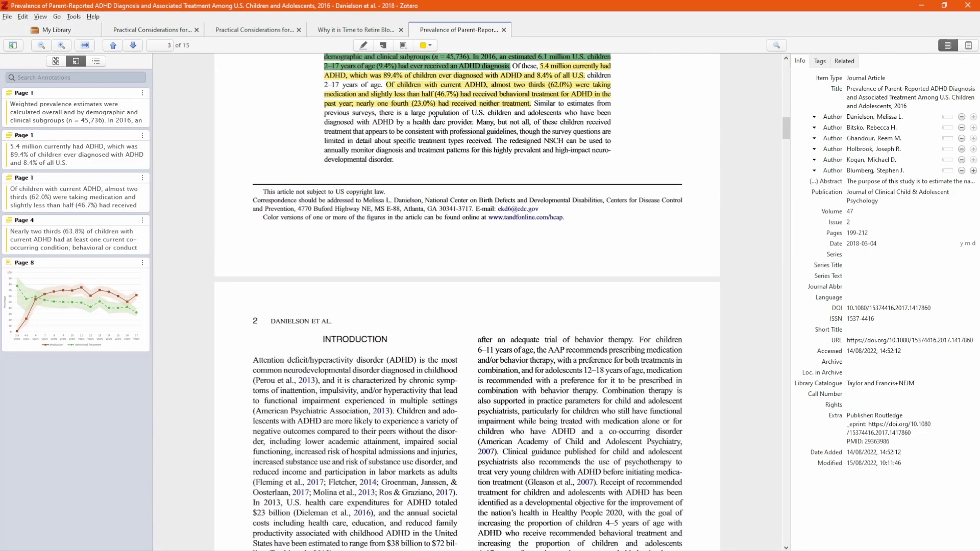
scroll(418, 138, "up", 3)
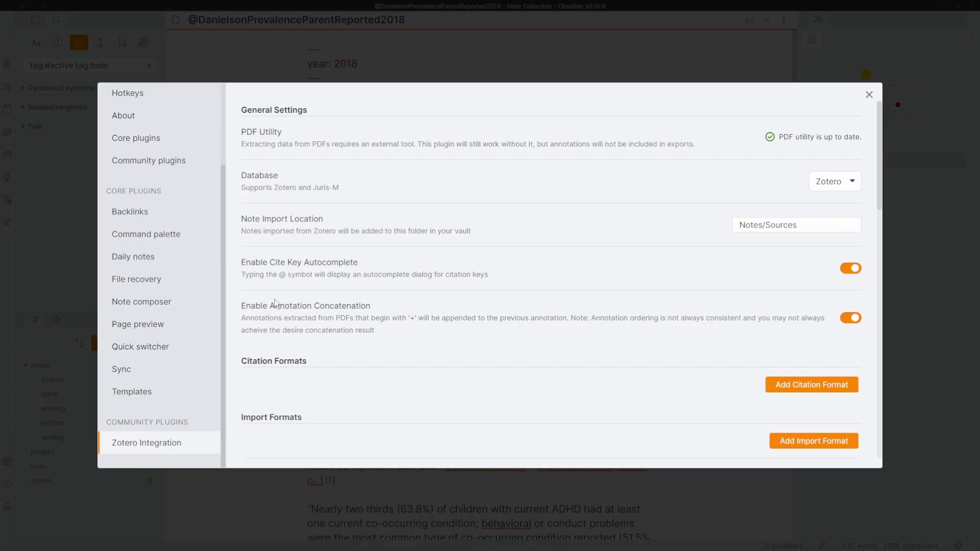
Step: Scroll down through the Zotero Integration settings page
scroll(472, 320, "down", 10)
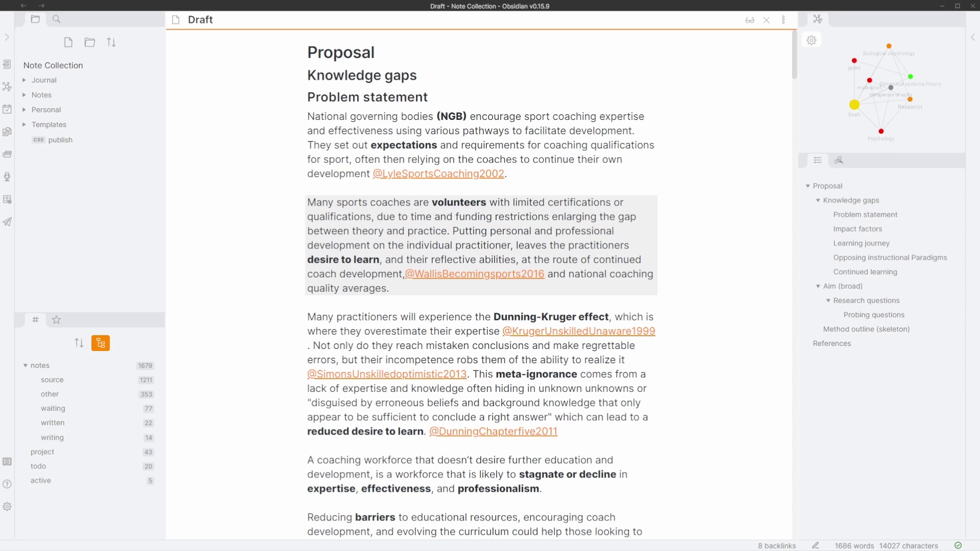
left_click(72, 139)
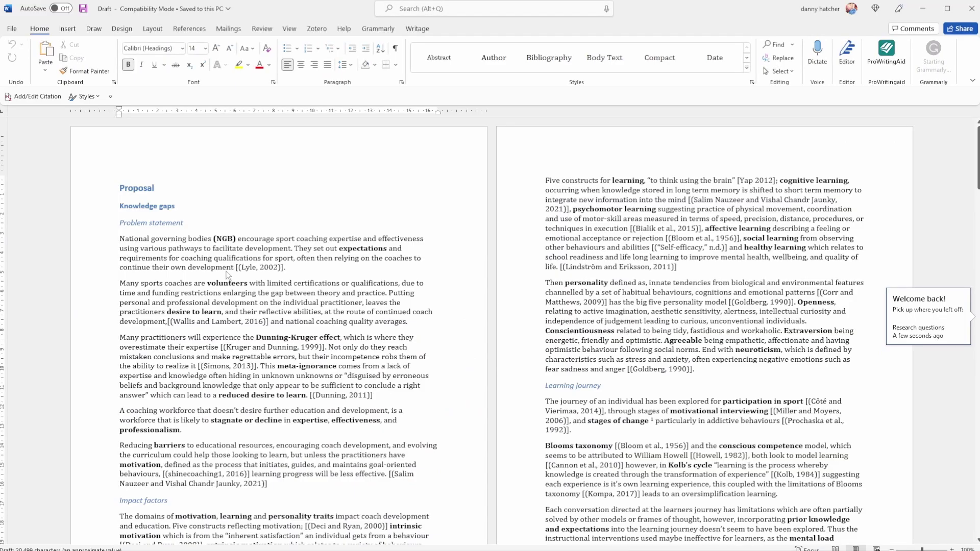
scroll(281, 275, "down", 20)
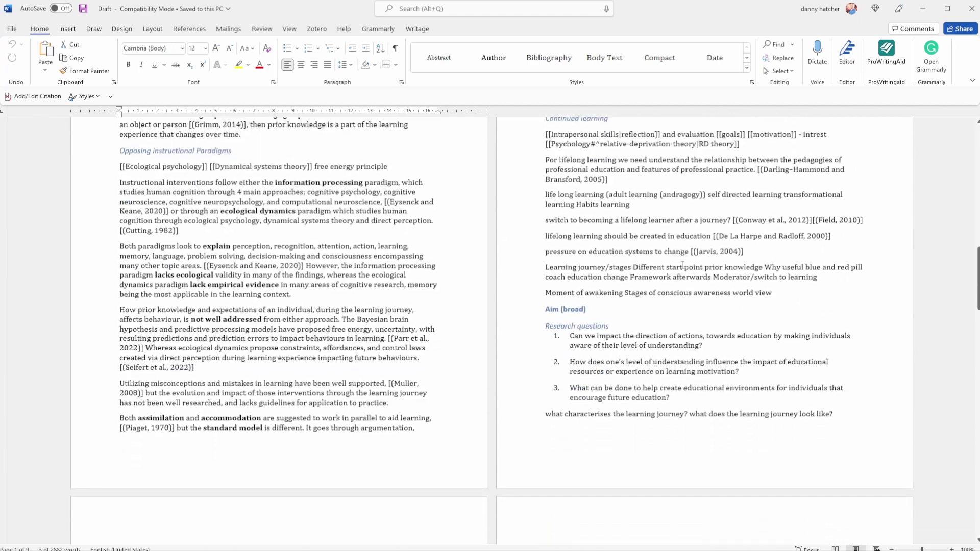
scroll(690, 261, "down", 10)
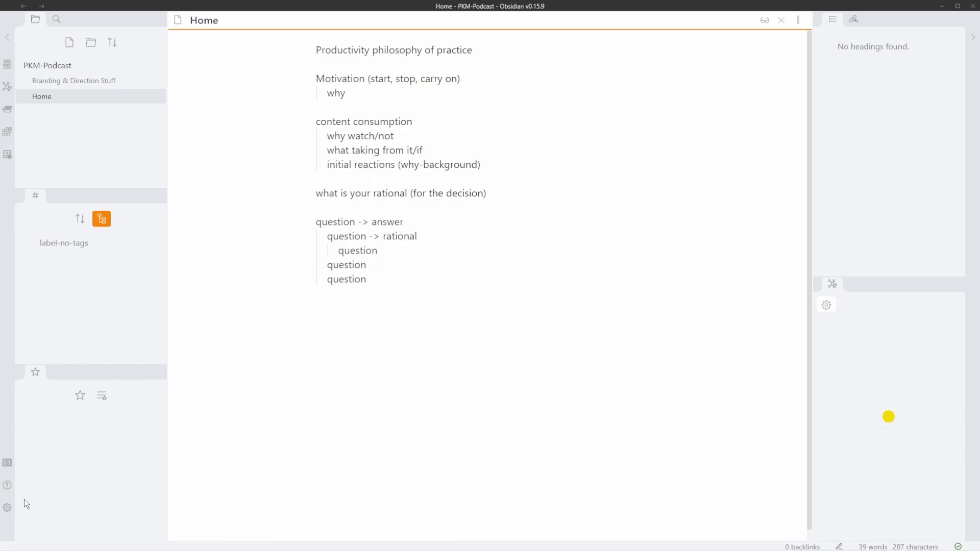
left_click(10, 508)
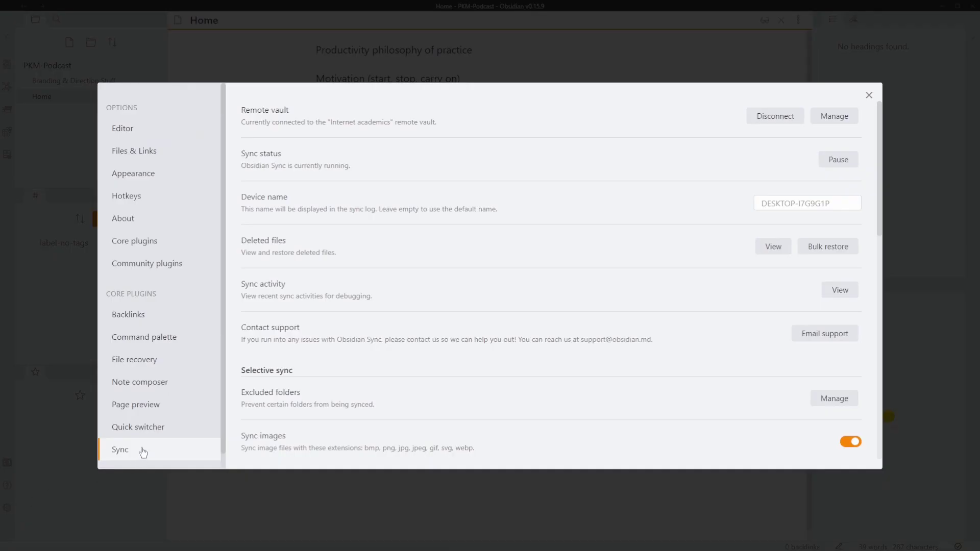
left_click(844, 113)
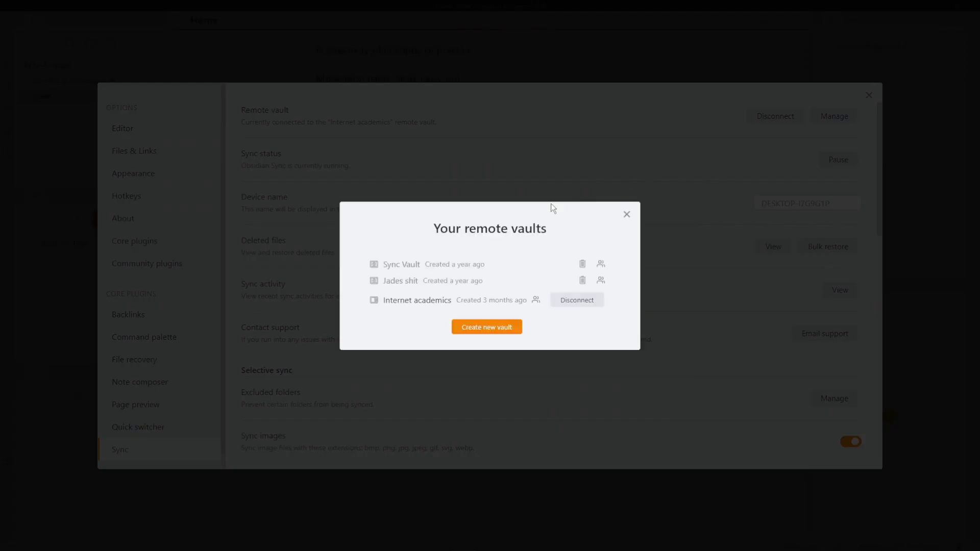
left_click(536, 300)
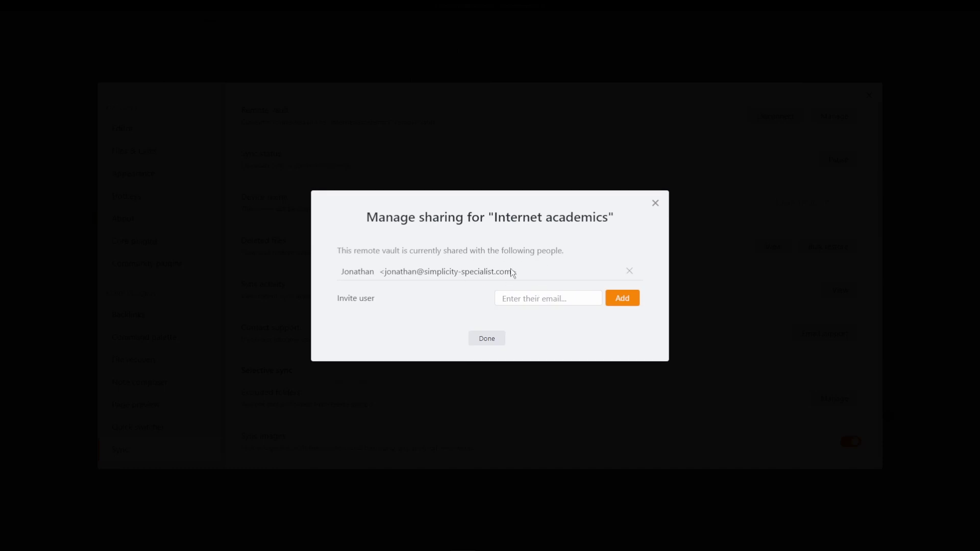
left_click(655, 204)
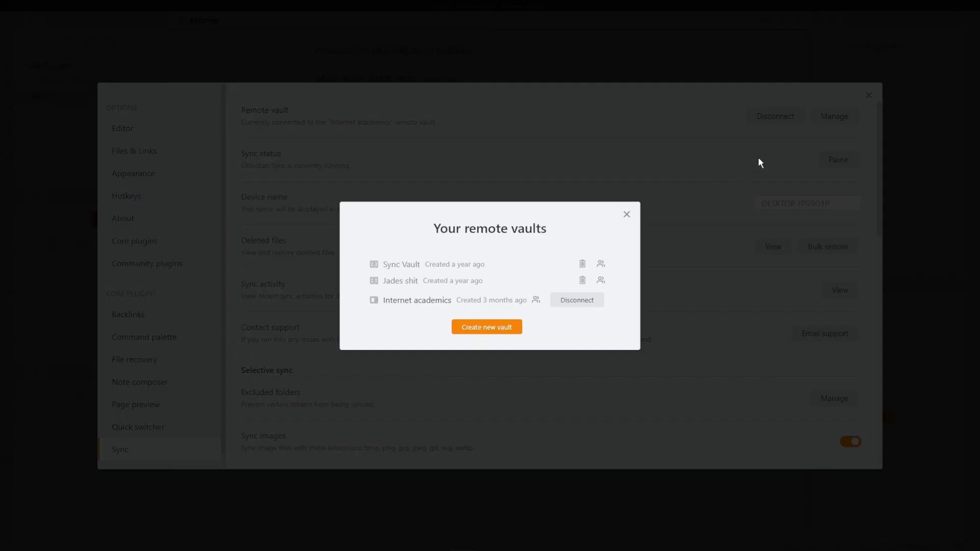
left_click(626, 213)
left_click(866, 92)
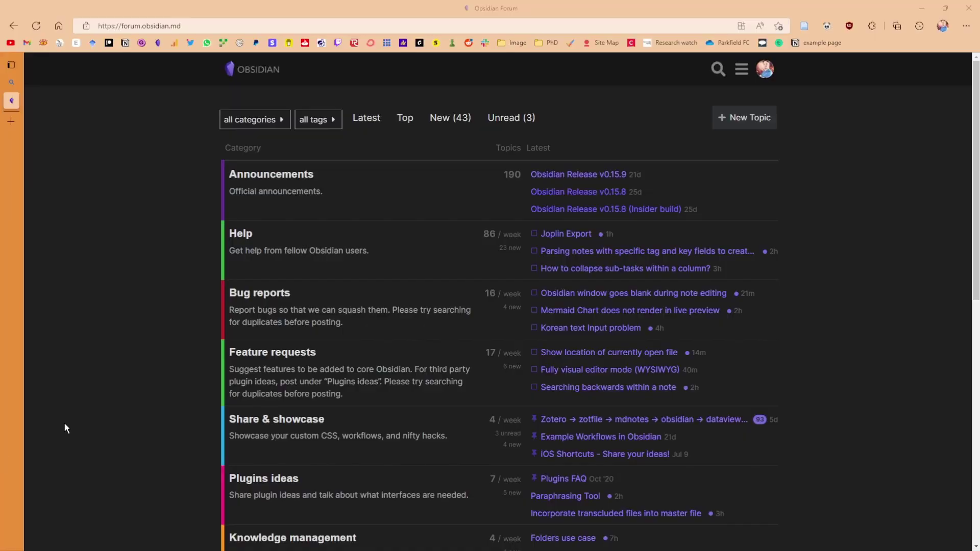
Step: Open the Announcements category on forum.obsidian.md and scroll through the recent release posts
scroll(204, 249, "down", 10)
scroll(203, 249, "up", 10)
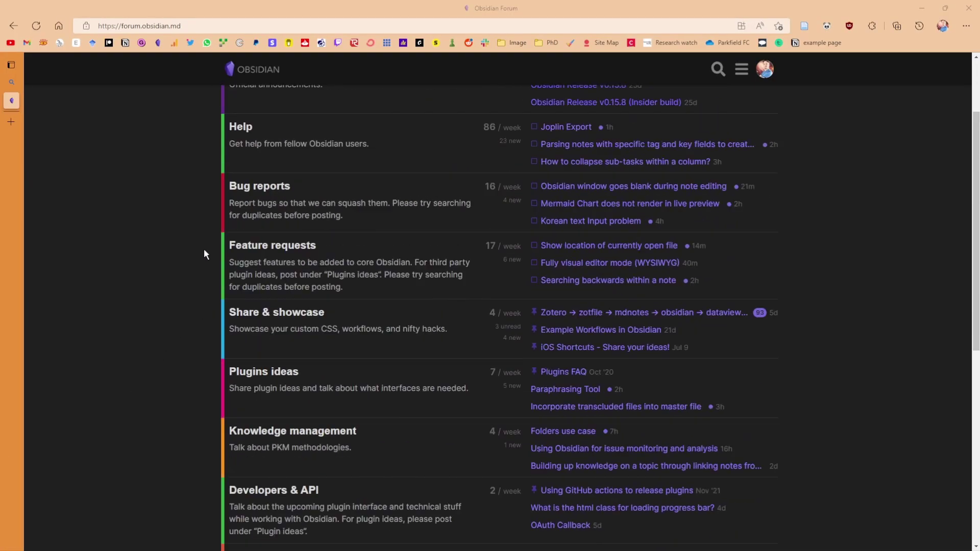
left_click(274, 183)
scroll(411, 250, "down", 10)
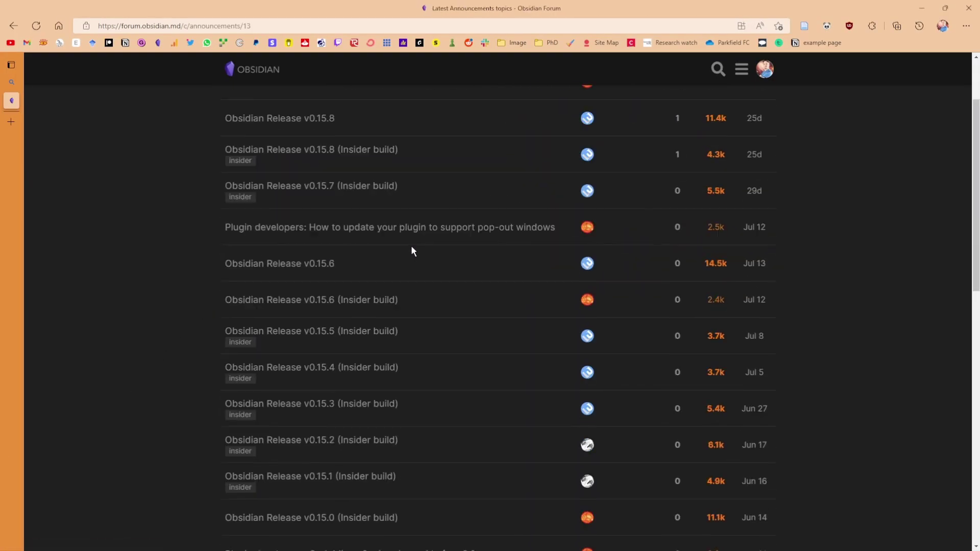
scroll(412, 250, "up", 10)
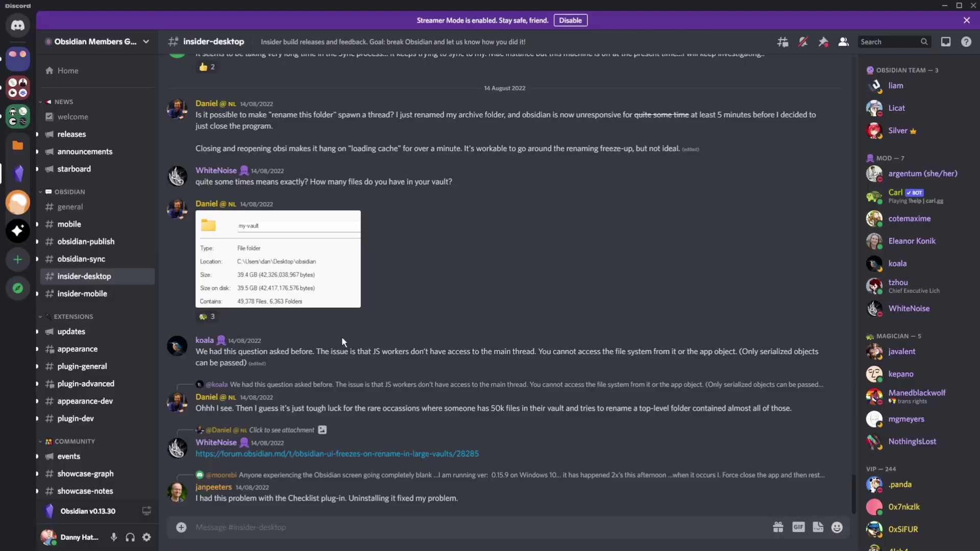
scroll(387, 343, "up", 3)
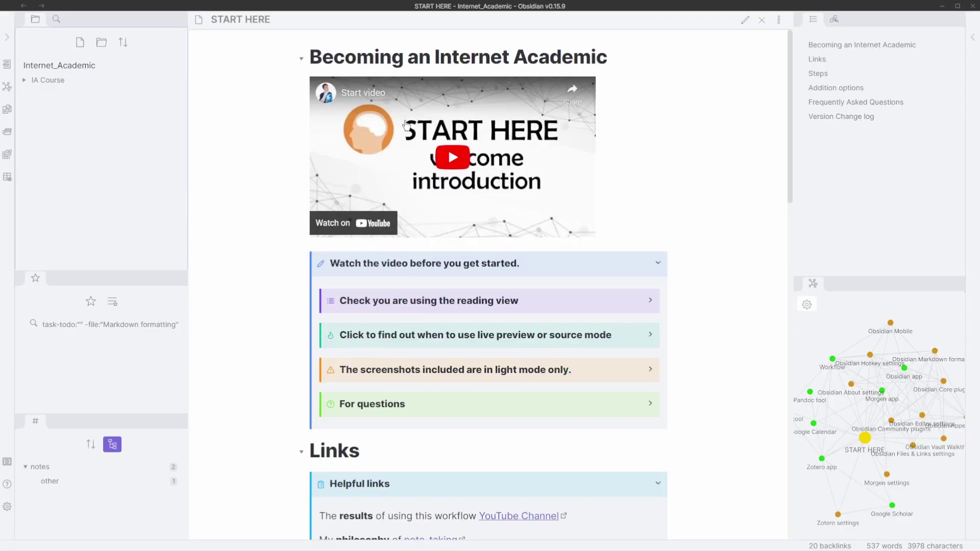
Step: Expand the IA Course folder and briefly open its Help documents, Lessons and Screenshots subfolders
left_click(84, 80)
left_click(95, 94)
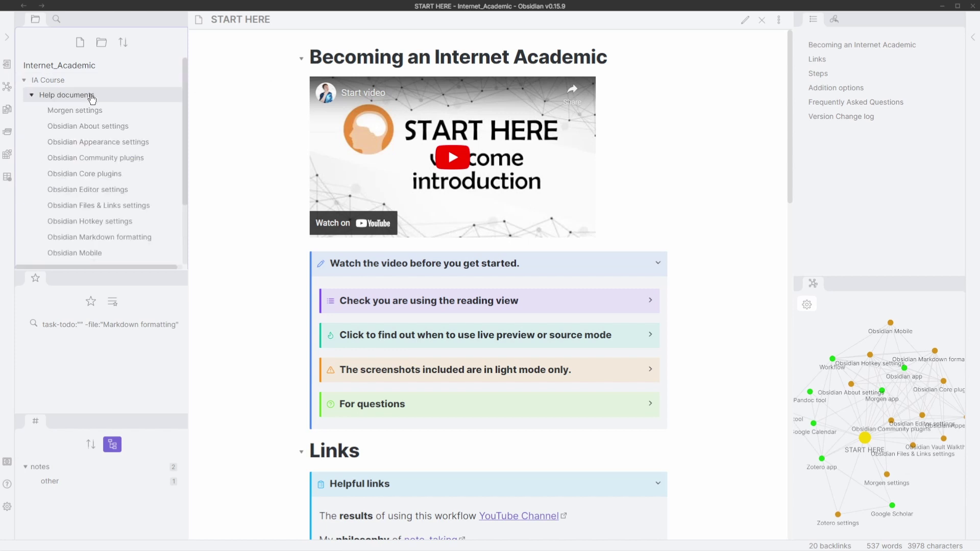
left_click(94, 95)
left_click(100, 109)
left_click(100, 110)
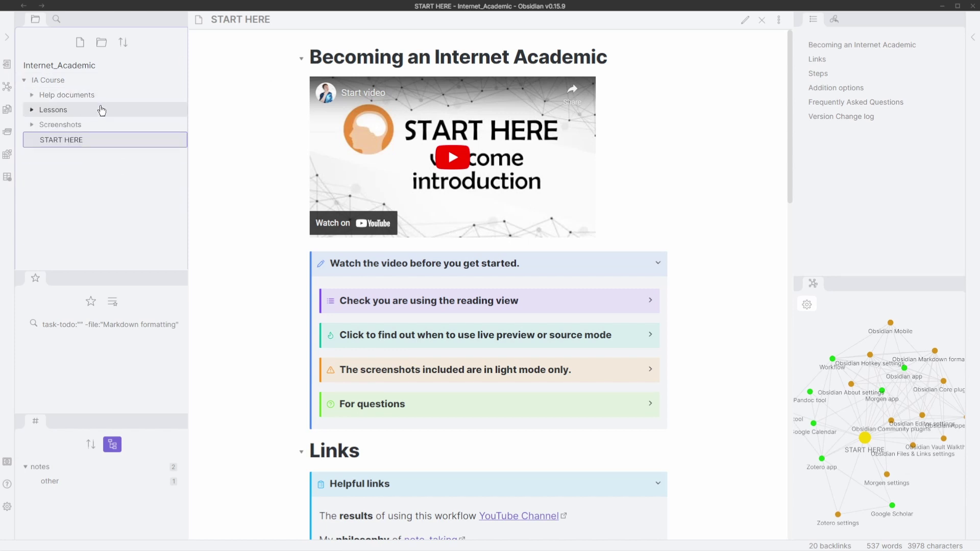
left_click(100, 125)
left_click(100, 125)
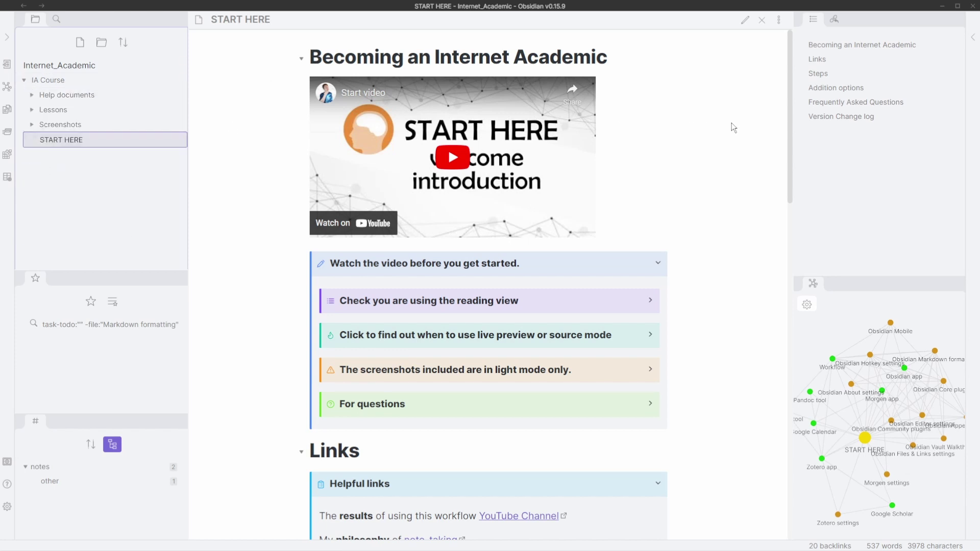
Step: Jump to the Frequently Asked Questions section and expand the answer about multi-computer library access
left_click(843, 104)
scroll(712, 199, "down", 3)
scroll(712, 205, "down", 3)
left_click(591, 232)
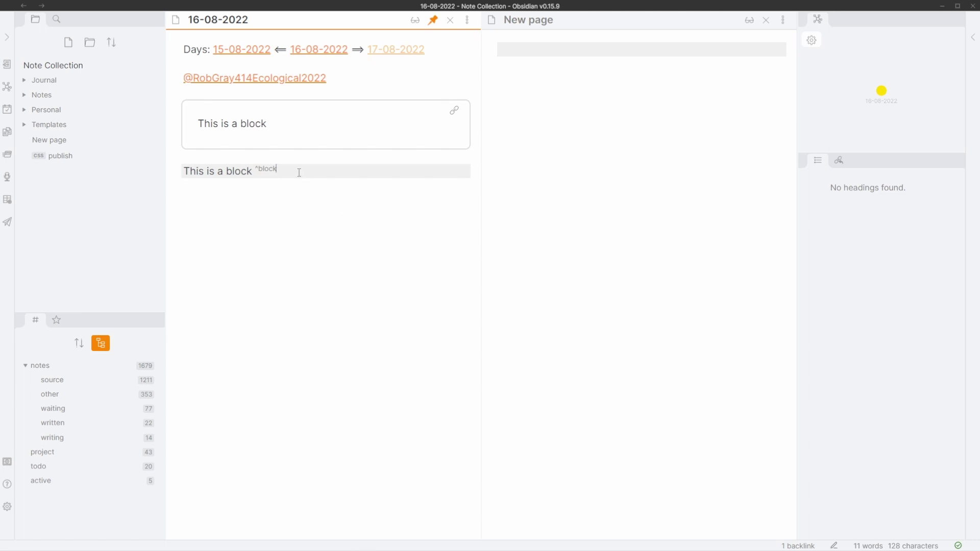
Step: Paste the 'This is a block' line with its ^block id into the New page note
left_click(544, 53)
type("This is a block ^block")
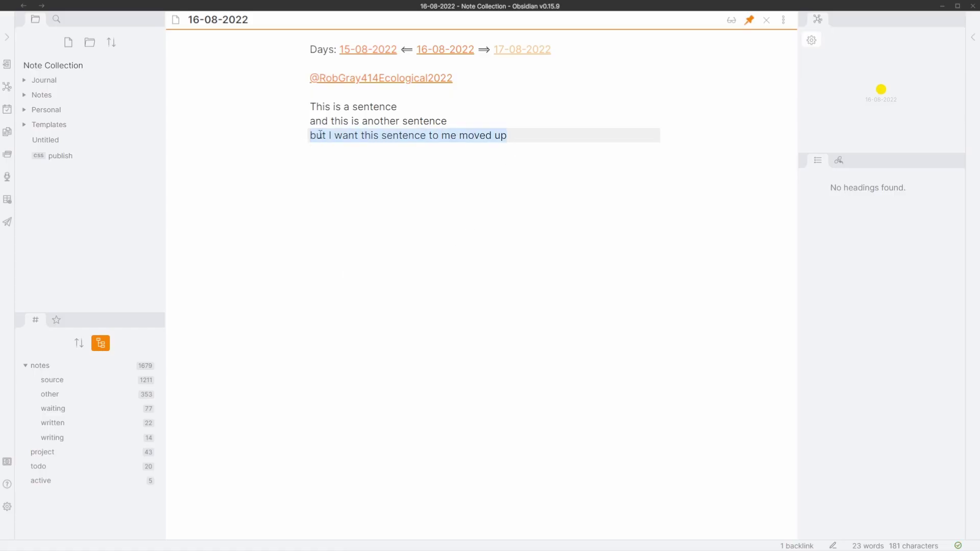
Step: Move the last line to the top, put 'sentence' after 'moved up', then test Alt+Down/Up
left_click_drag(311, 107, 310, 106)
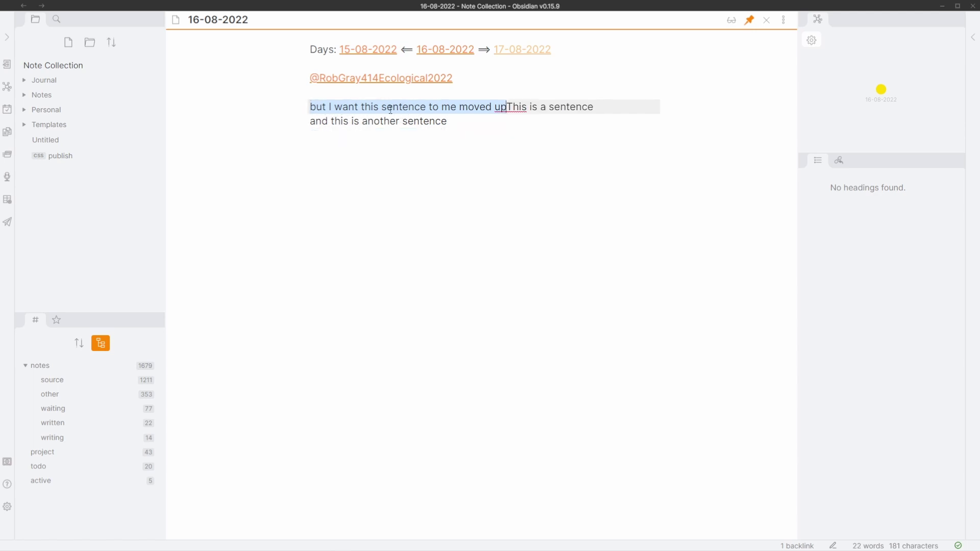
key("Return")
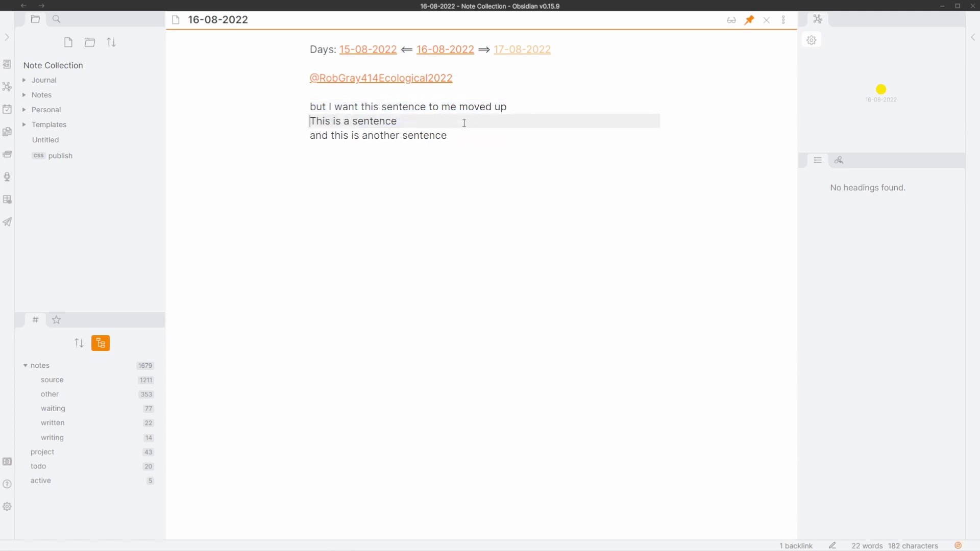
left_click_drag(452, 140, 414, 134)
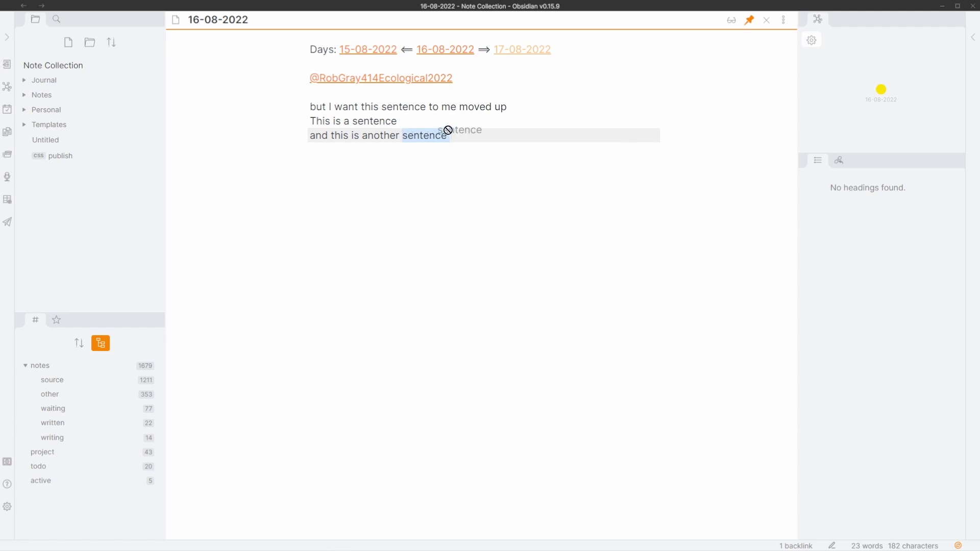
left_click_drag(528, 112, 513, 107)
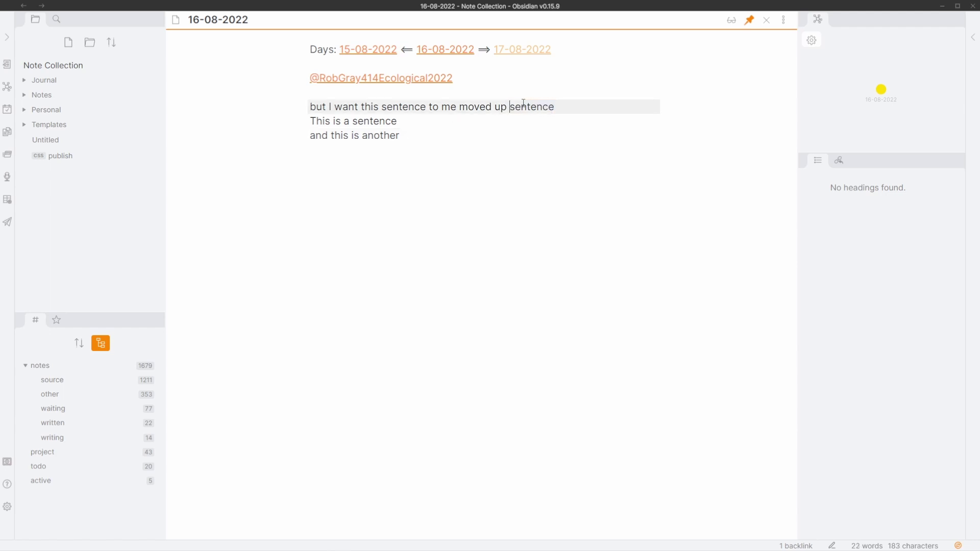
key("alt+Down")
key("alt+Down")
key("alt+Up")
key("alt+Up")
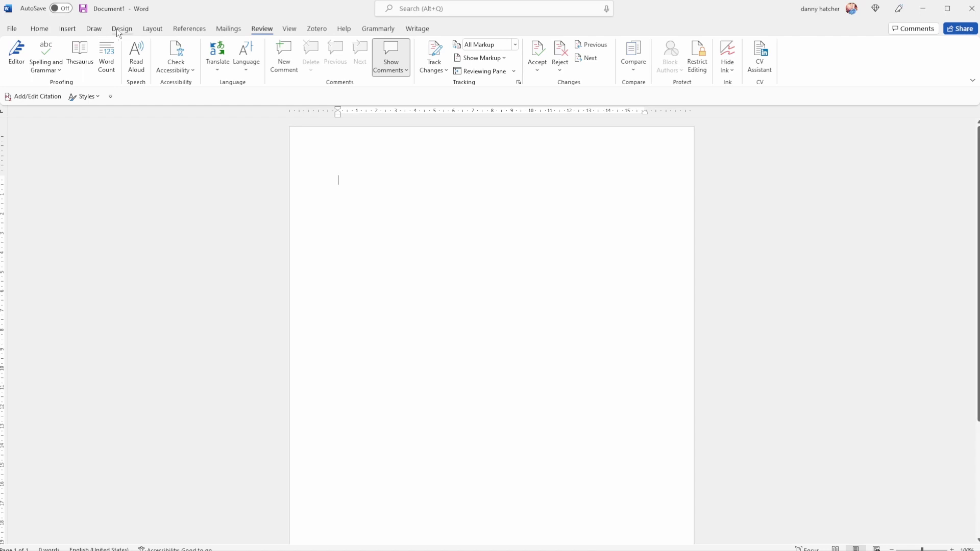
Step: Browse Word's Design, Draw, Layout, References, Mailings, Review and View ribbon tabs
left_click(121, 28)
left_click(95, 28)
left_click(151, 29)
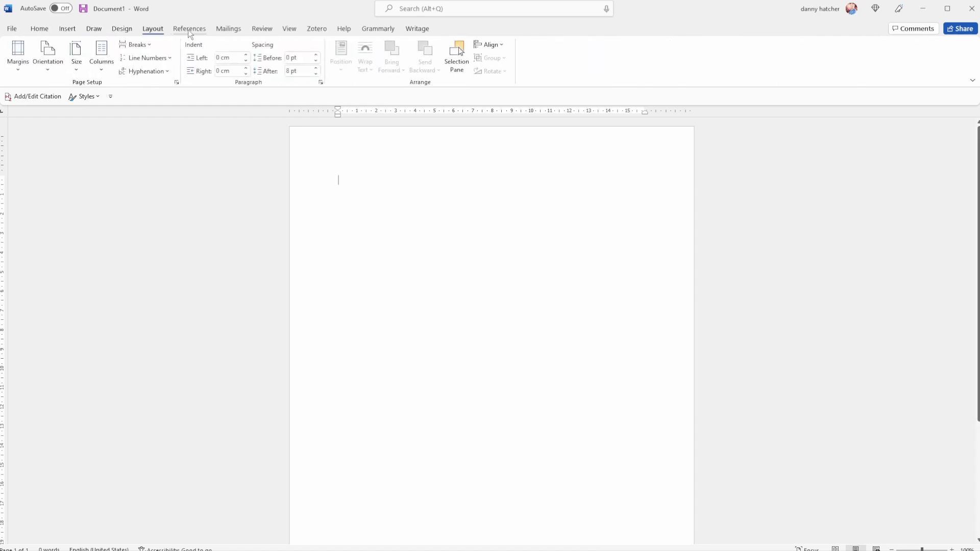
left_click(188, 29)
left_click(228, 30)
left_click(262, 29)
left_click(283, 30)
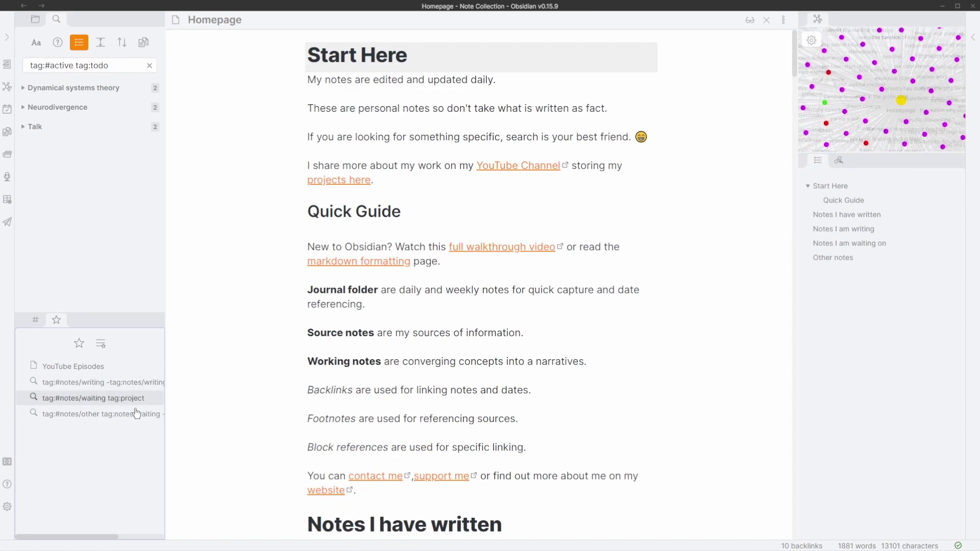
Step: Drag the left sidebar's right edge outward to give the tag search results more room
left_click_drag(164, 400, 231, 400)
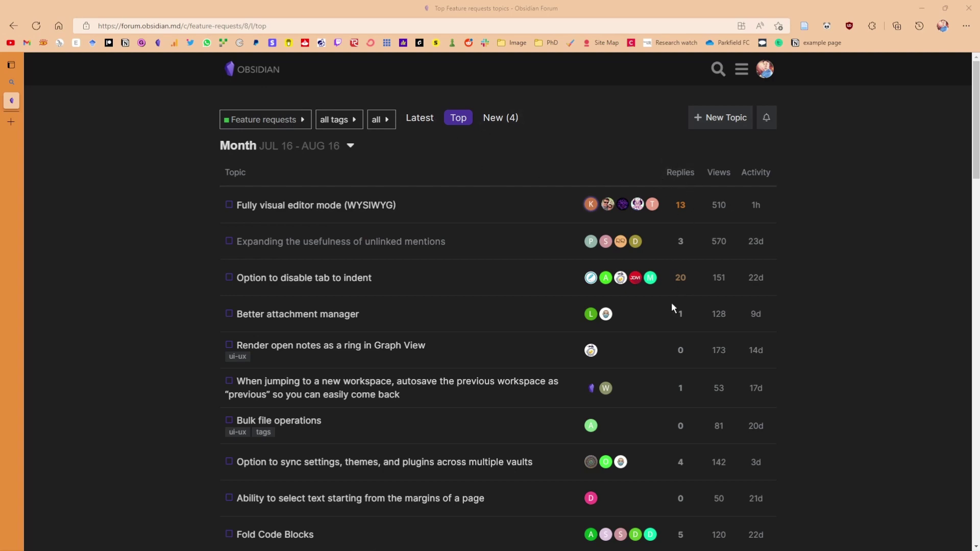
Step: Scroll the monthly top Feature requests to see 'Fold Code Blocks' and 'Sublime Text's Multiselect'
scroll(332, 212, "down", 5)
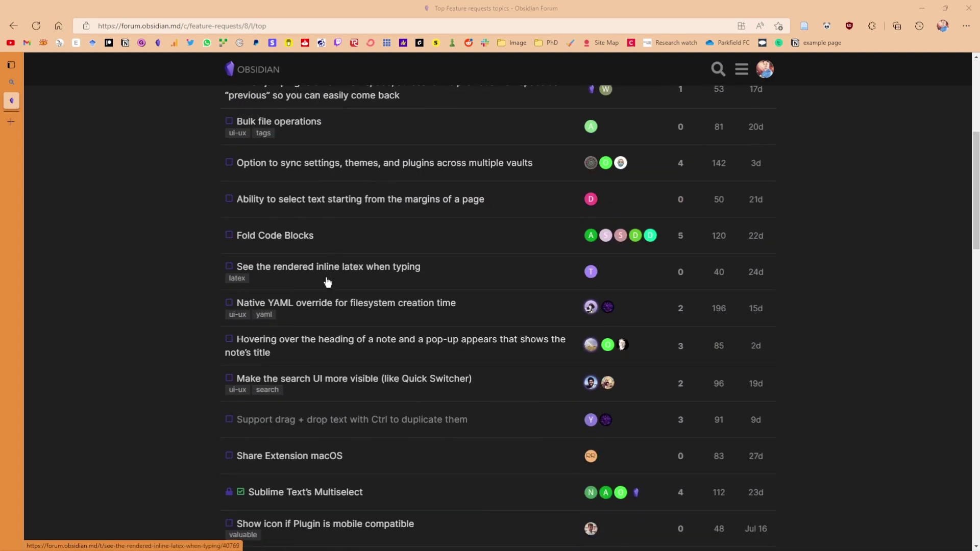